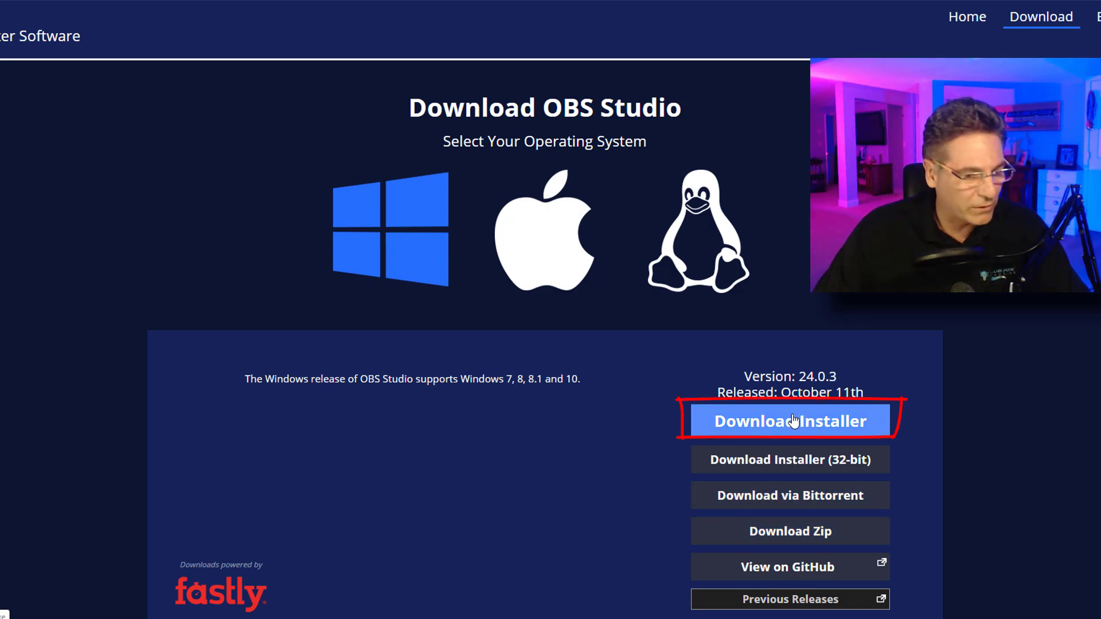
Step: Download the OBS Studio 24.0.3 Windows installer to Downloads and launch it
click(793, 422)
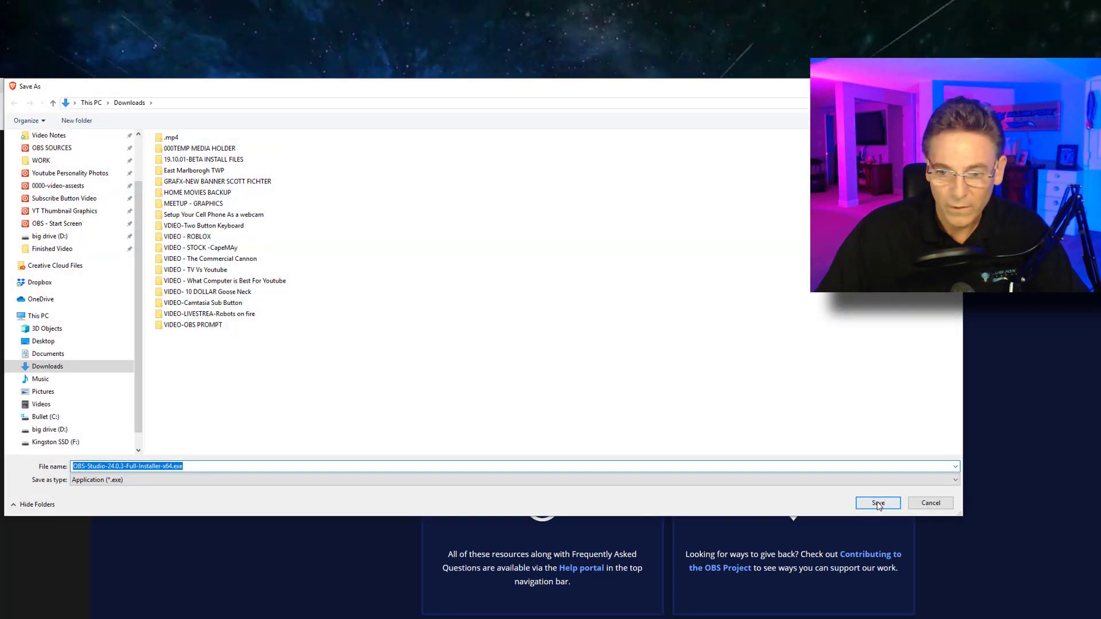
click(875, 501)
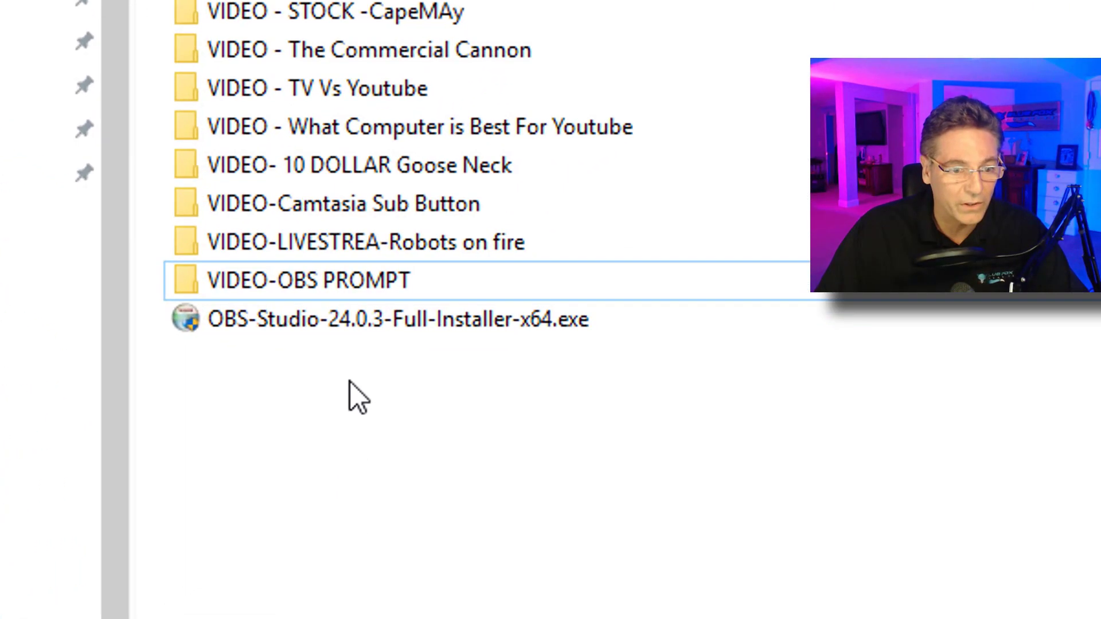
click(361, 459)
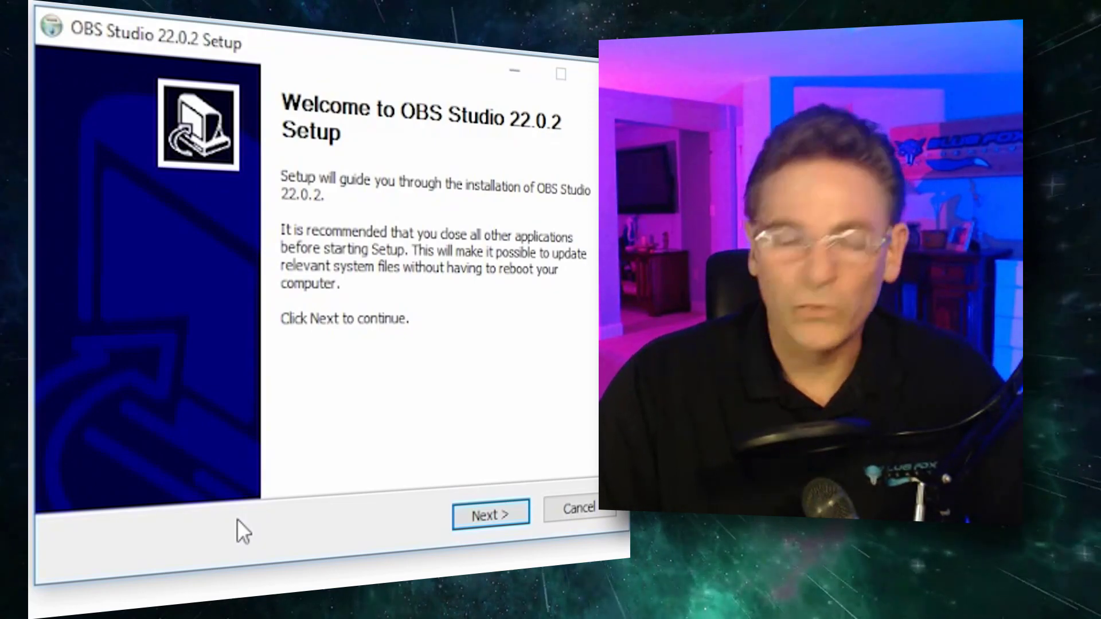
Step: Install OBS Studio into C:\Program Files\obs-studio with the default components
click(482, 519)
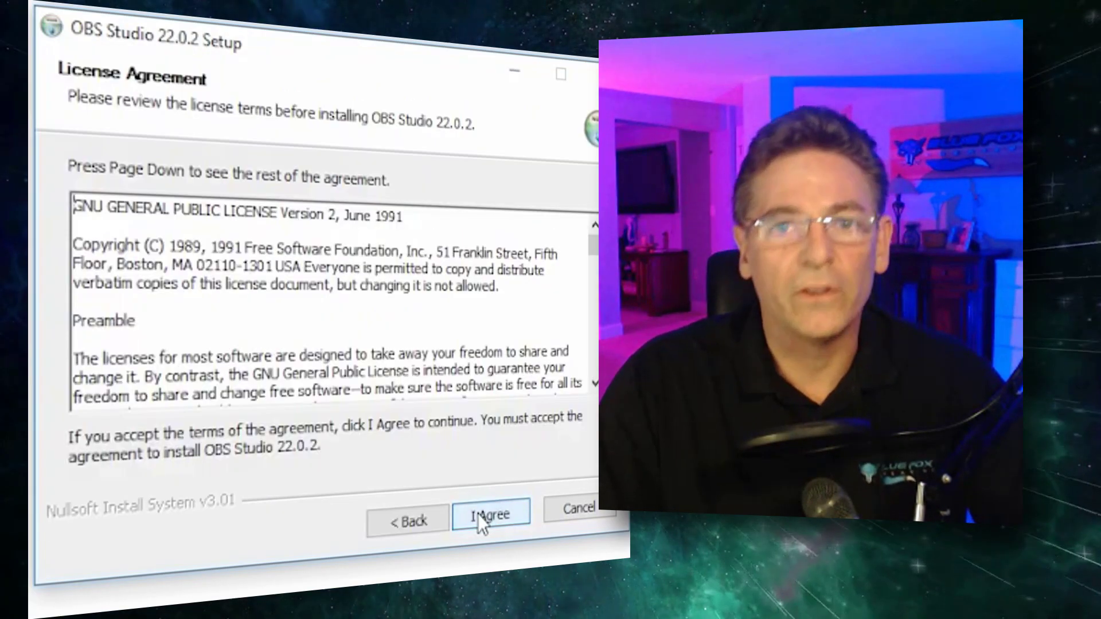
click(484, 519)
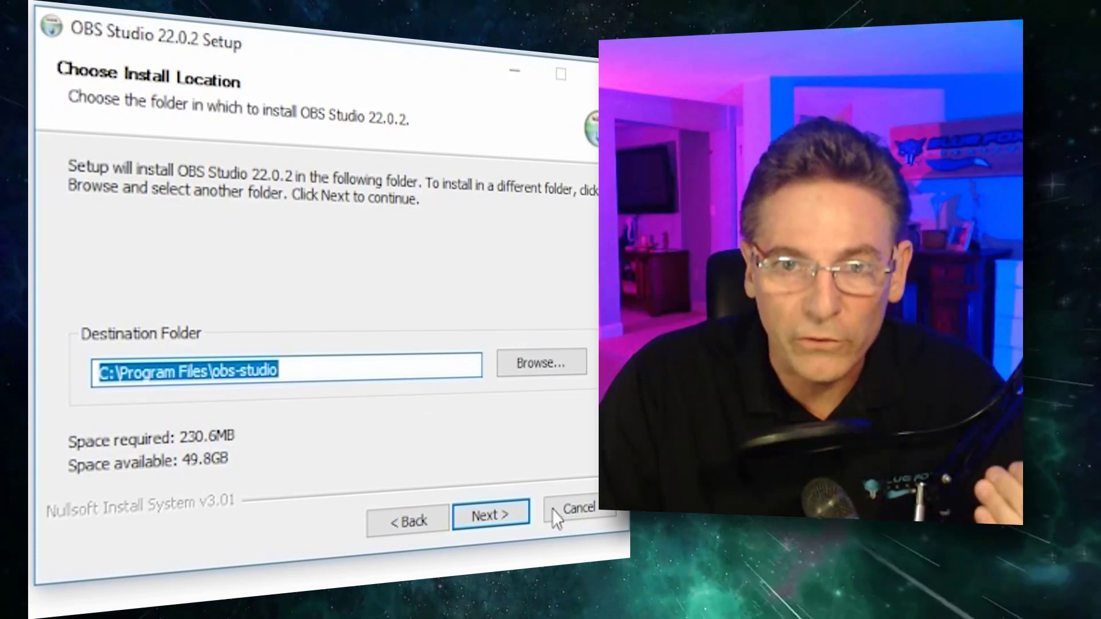
click(521, 521)
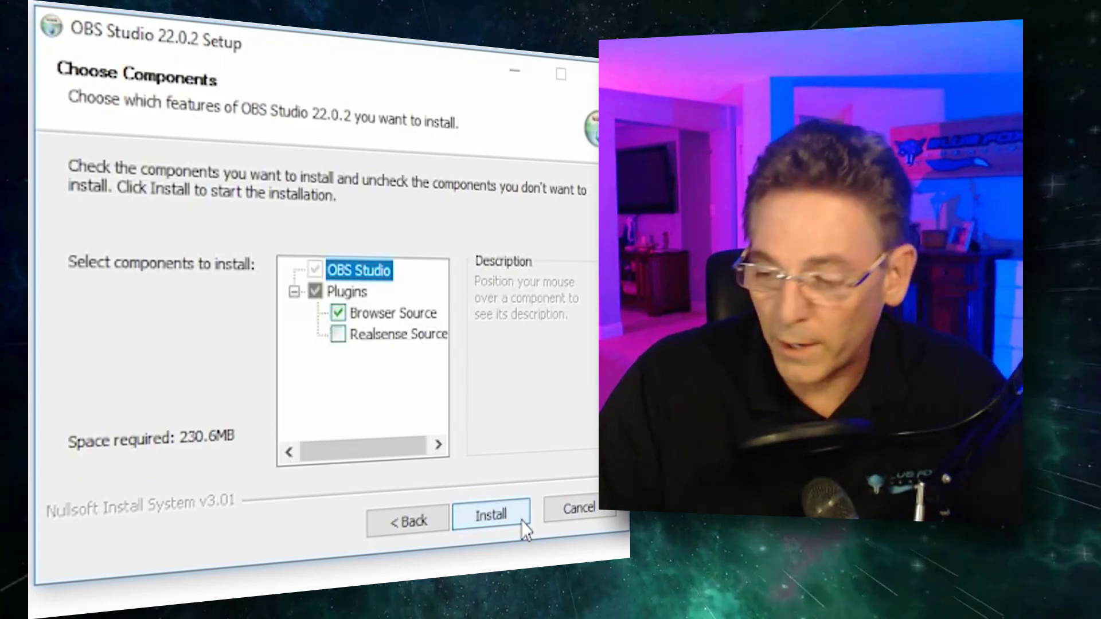
click(522, 519)
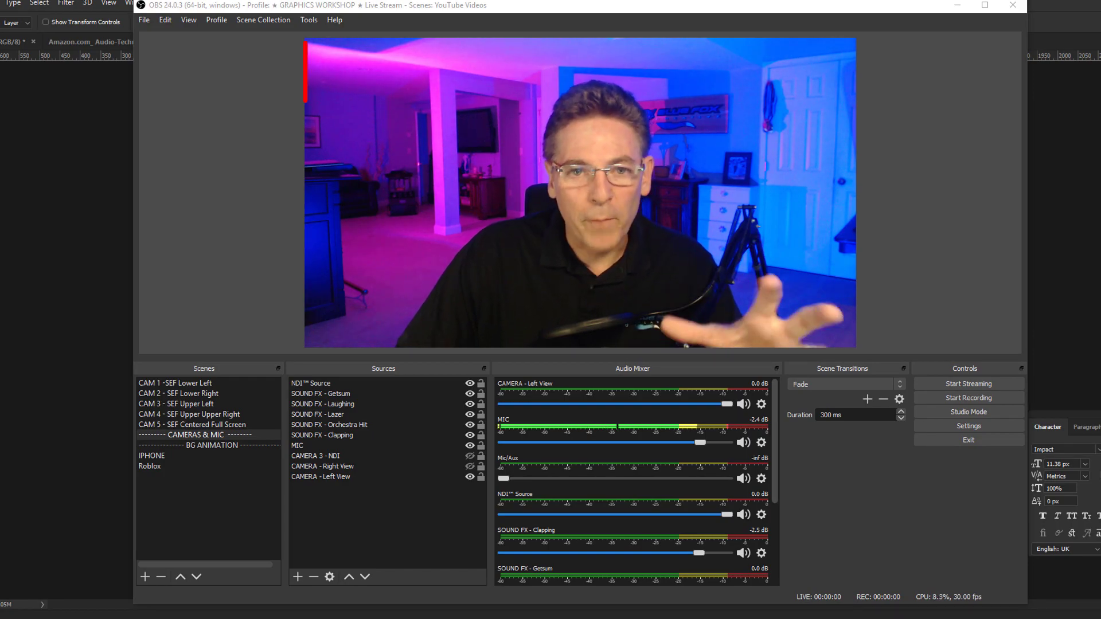
Step: Toggle between the right-view and left-view camera shots with the F2 and F1 hotkeys
key(F2)
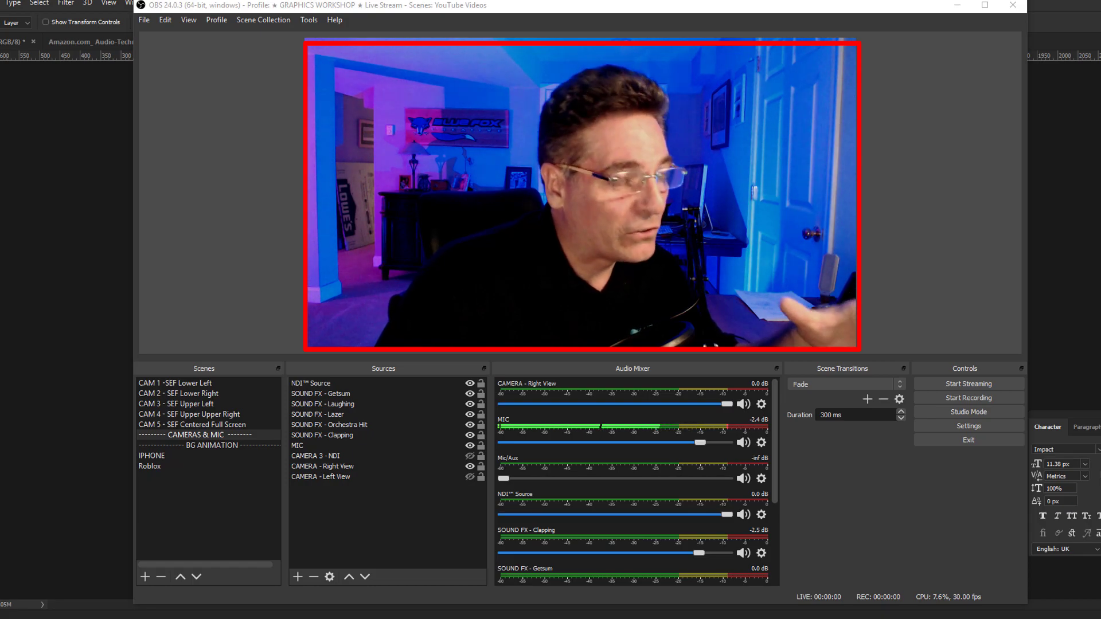
key(F1)
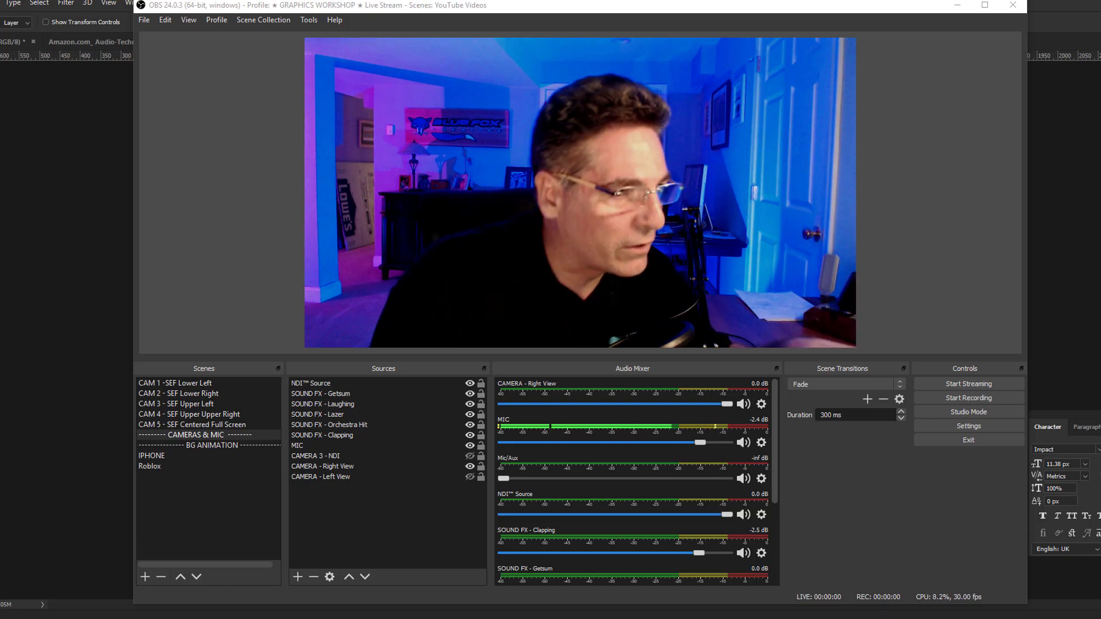
key(F2)
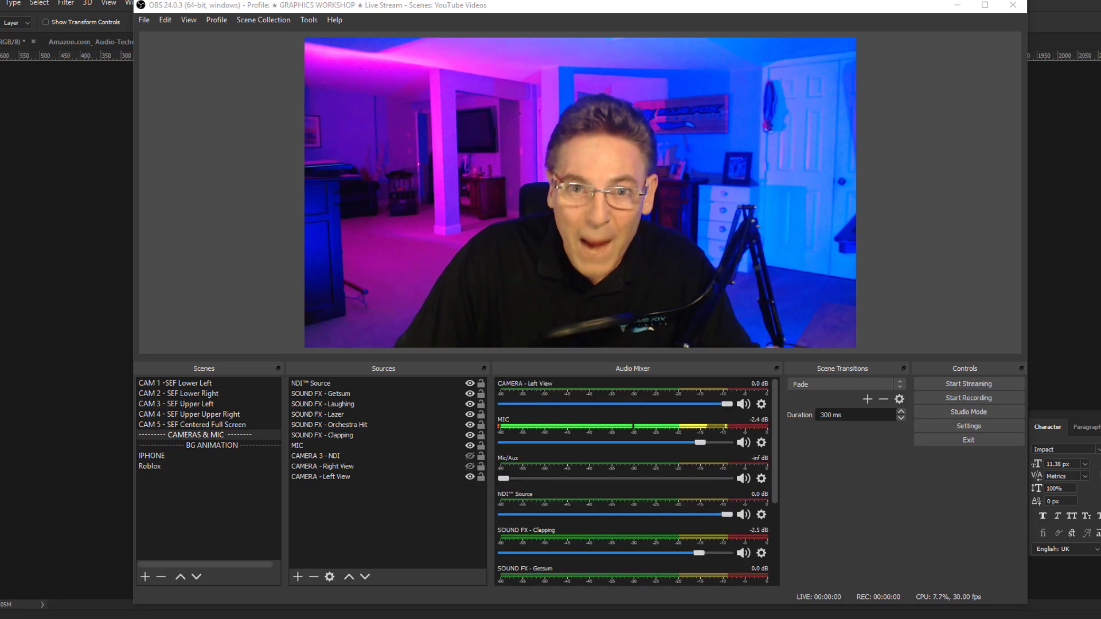
key(F1)
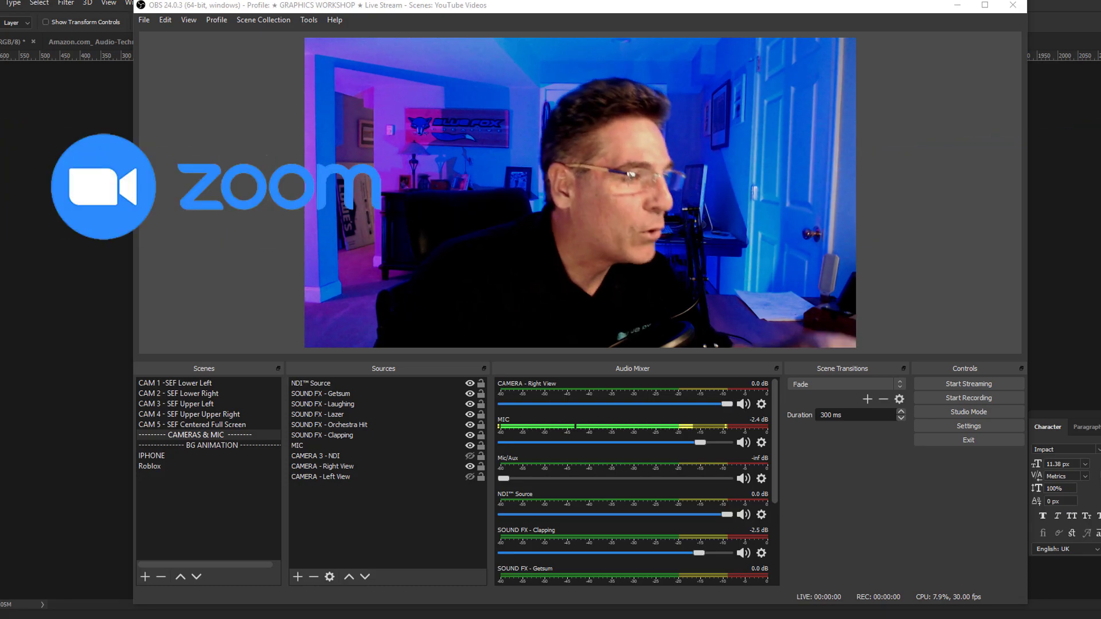
key(F2)
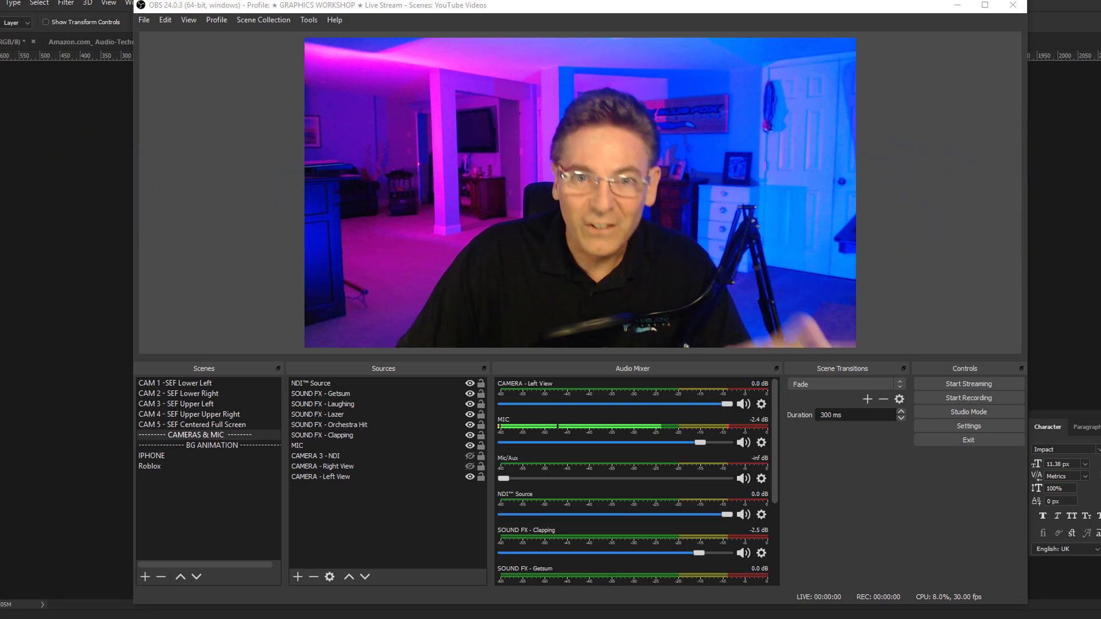
key(F2)
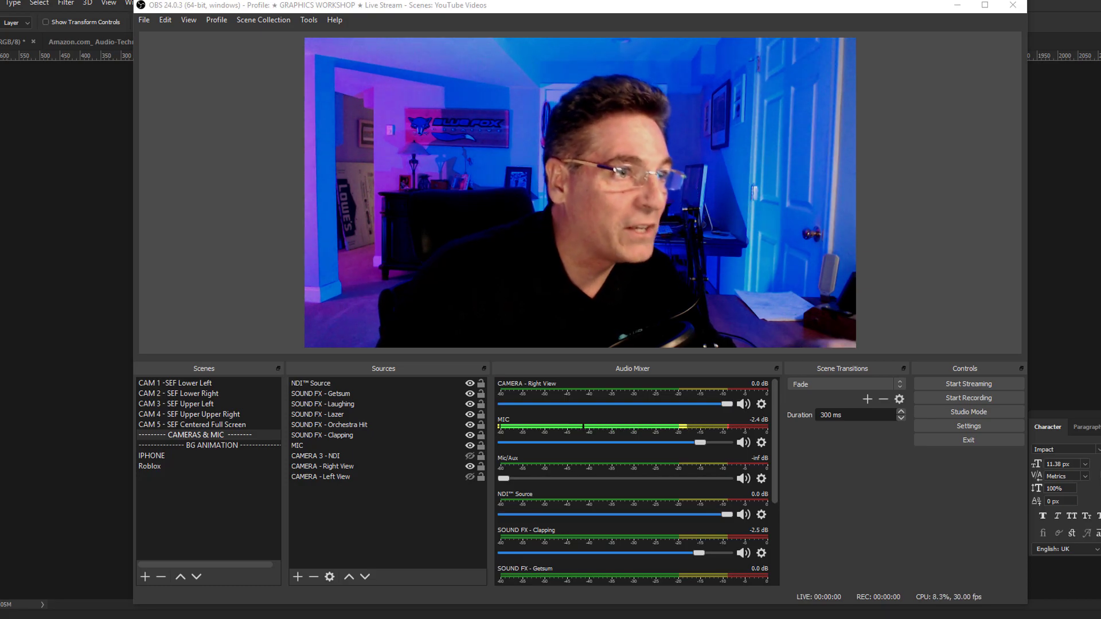
key(F1)
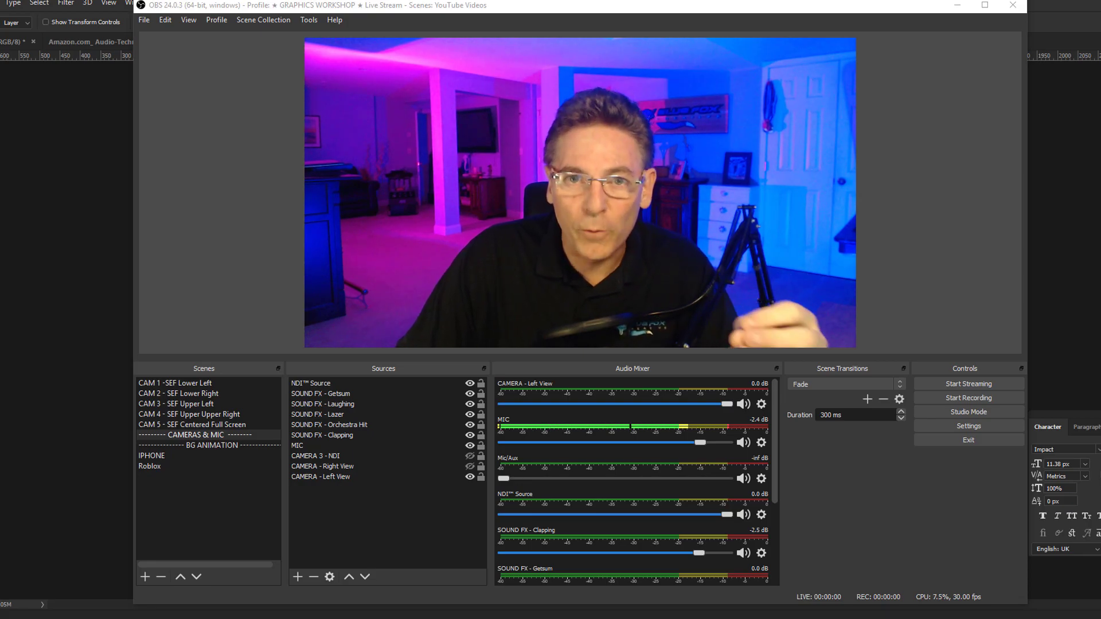
key(F2)
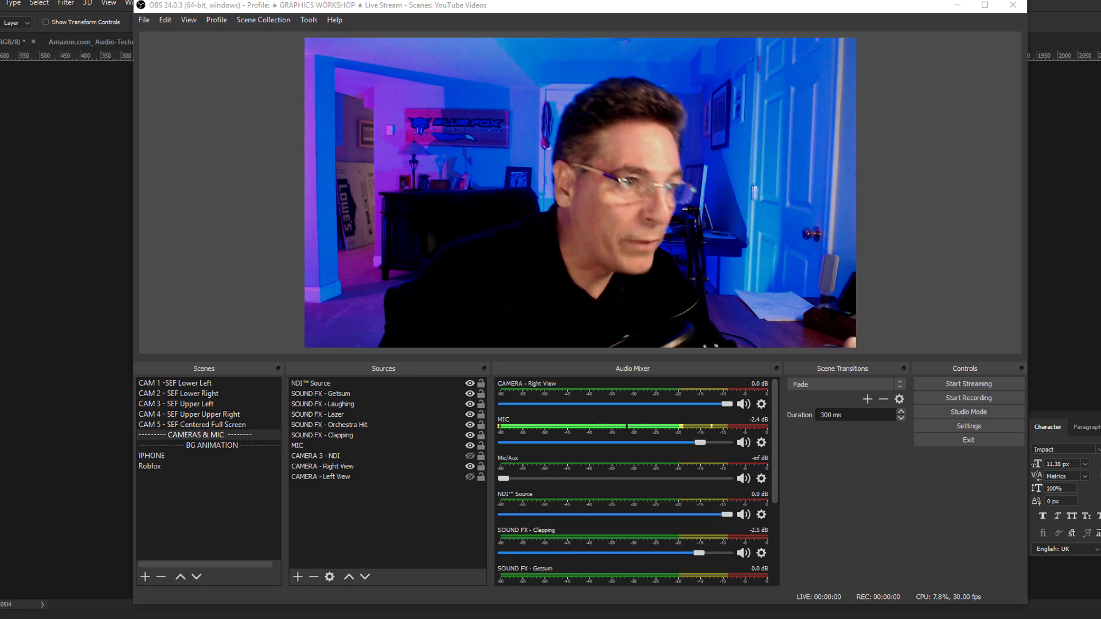
key(F1)
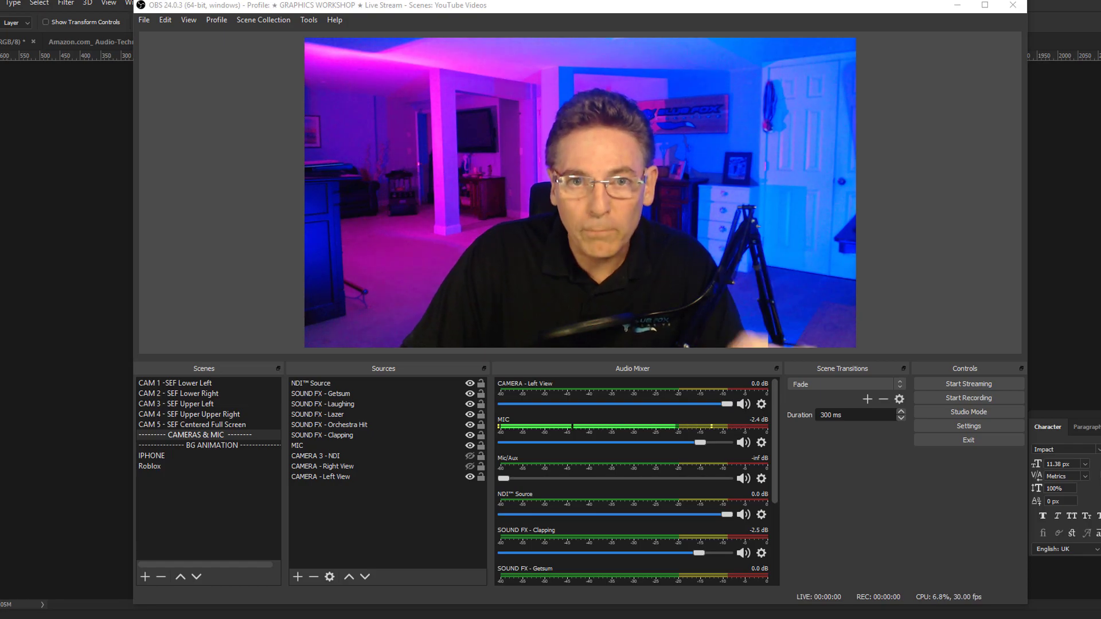
key(F2)
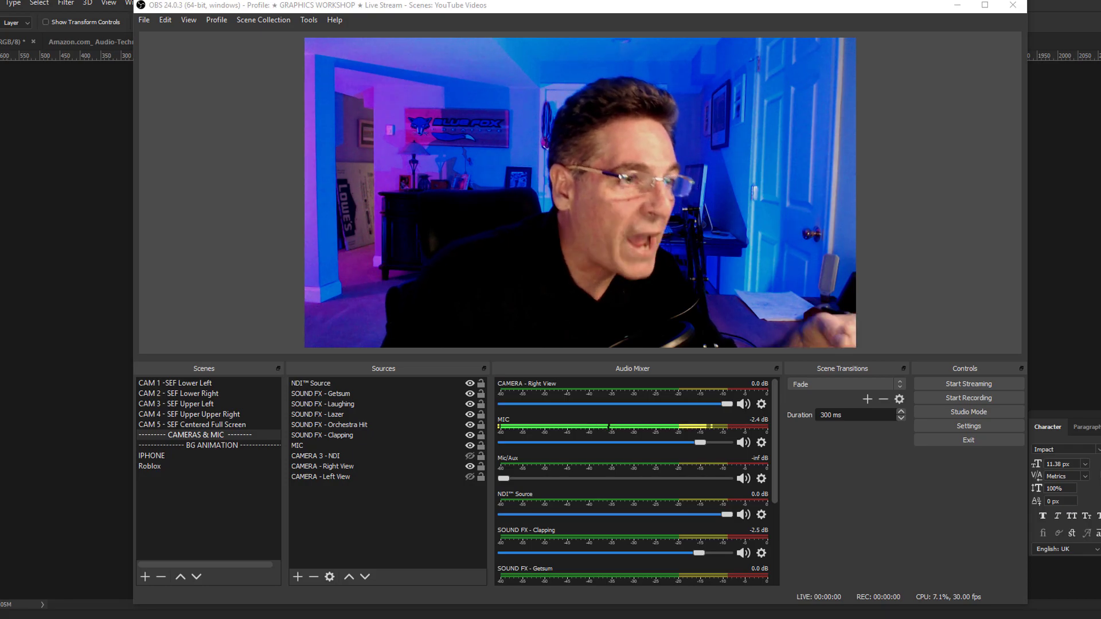
key(F1)
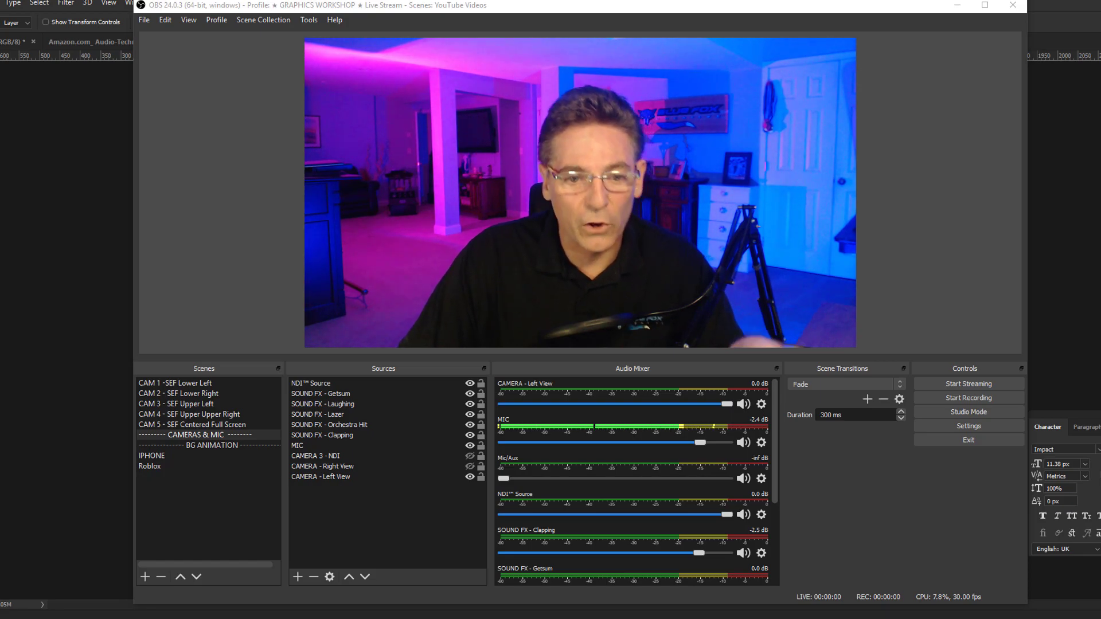
key(F13)
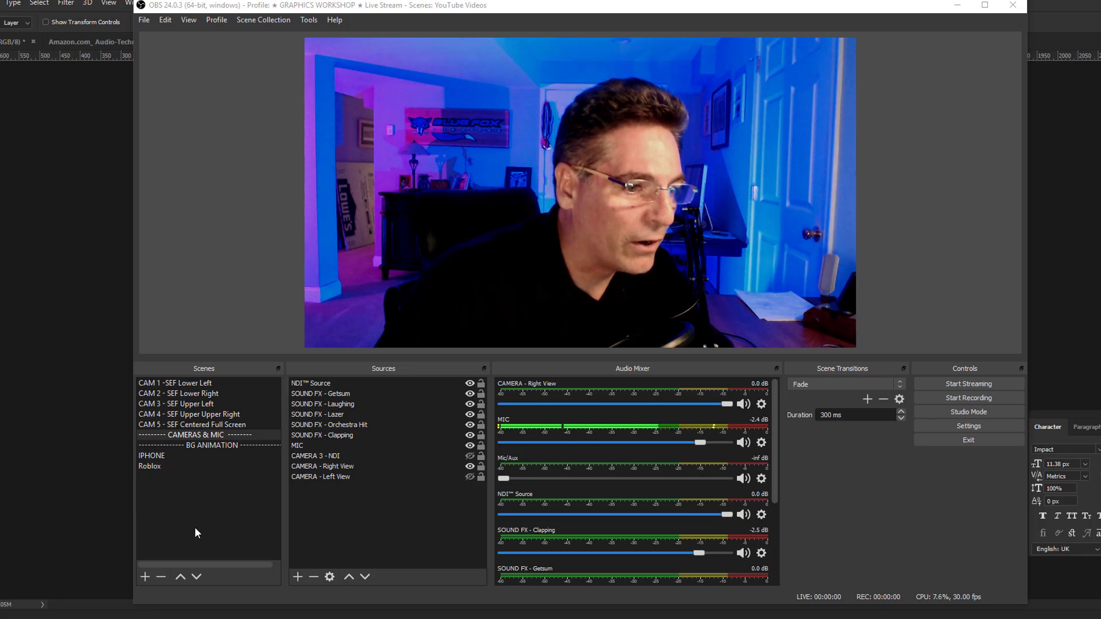
click(762, 443)
click(803, 594)
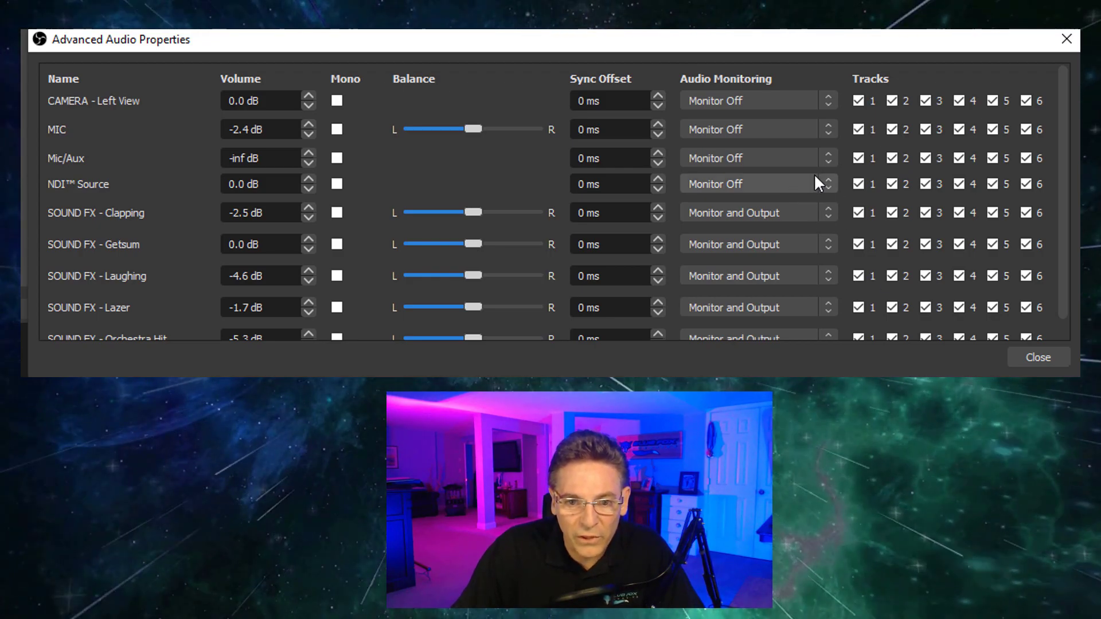
click(827, 211)
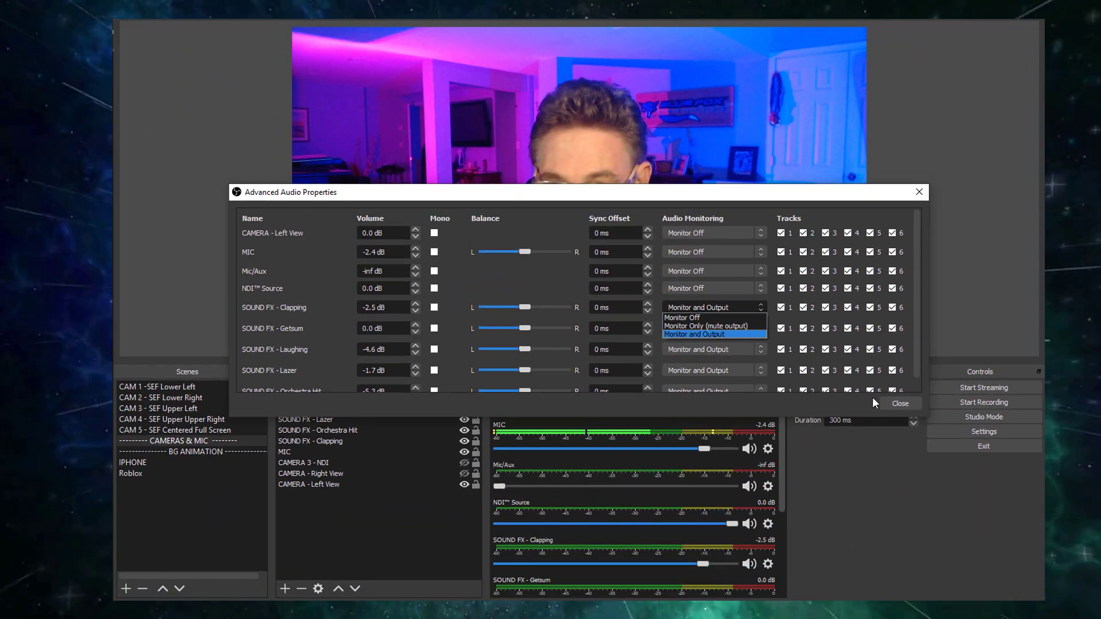
click(922, 396)
click(922, 396)
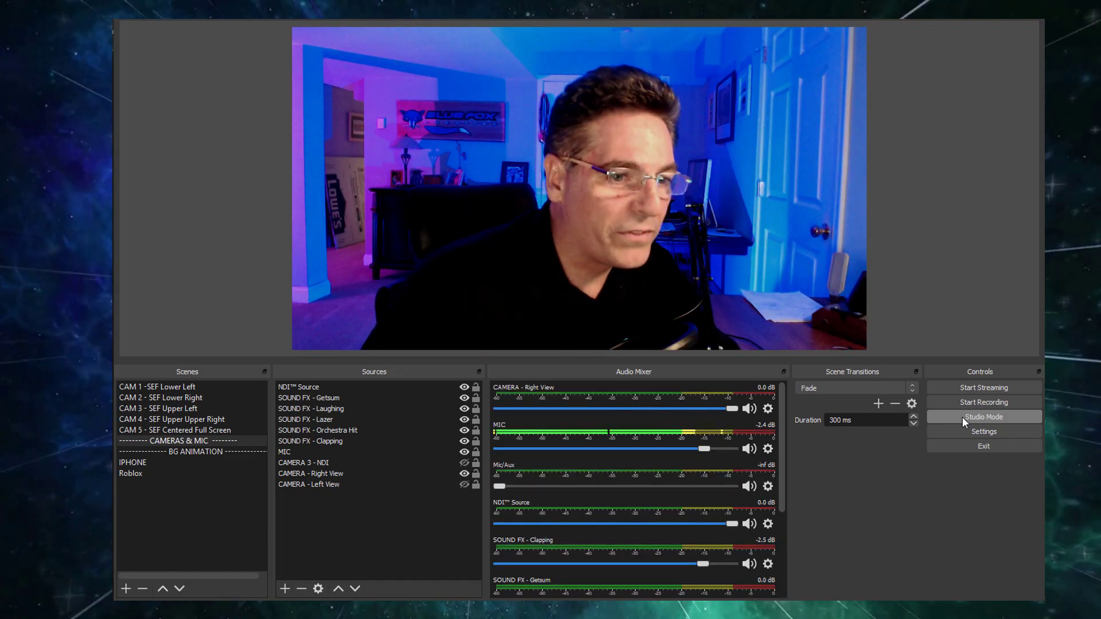
Step: Enable Studio Mode so preview and program are shown separately
click(963, 418)
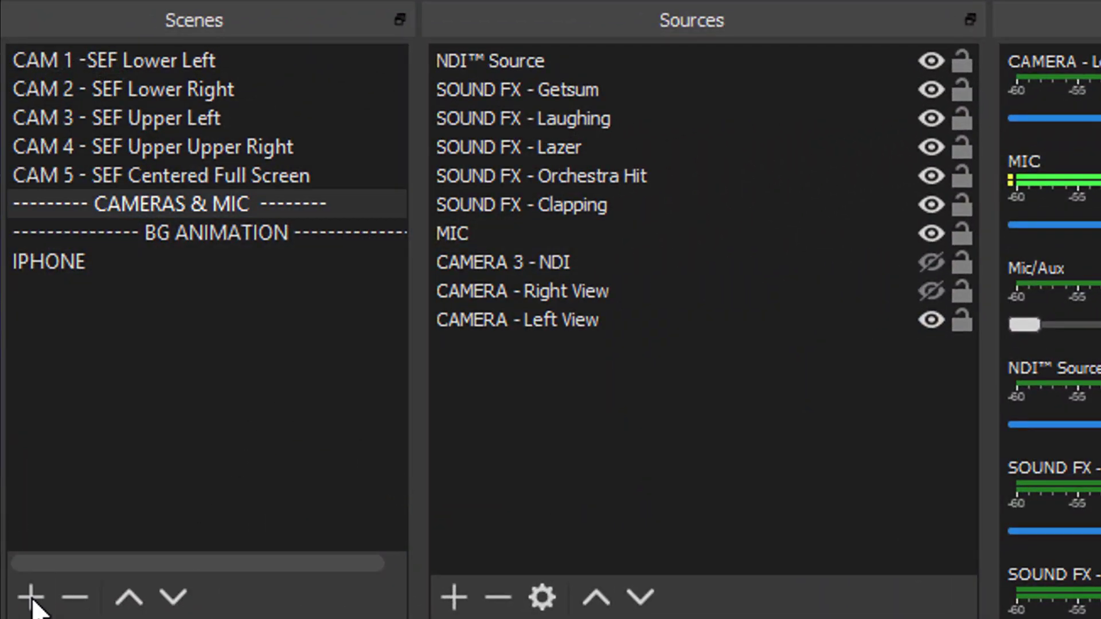
Step: Create a new scene named Roblox
click(31, 597)
text(R)
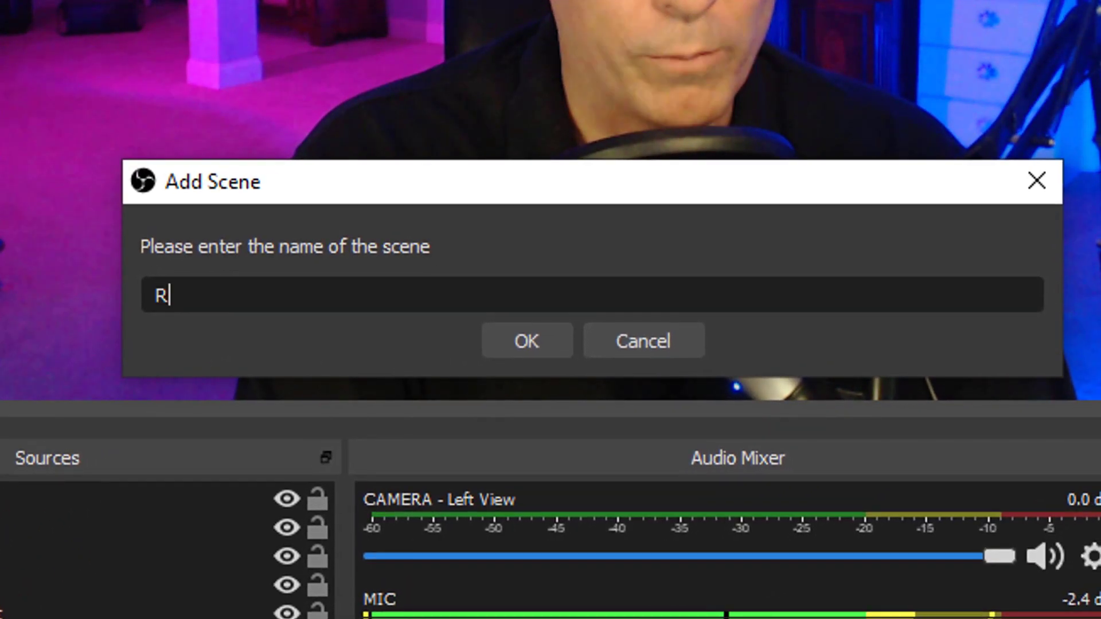
text(oblox)
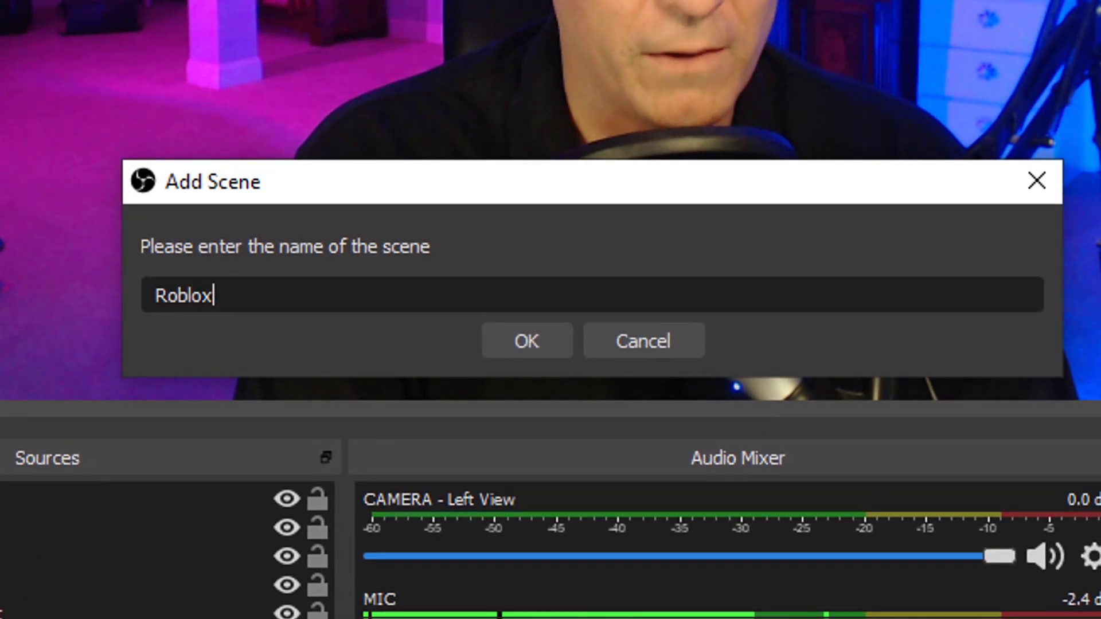
click(507, 341)
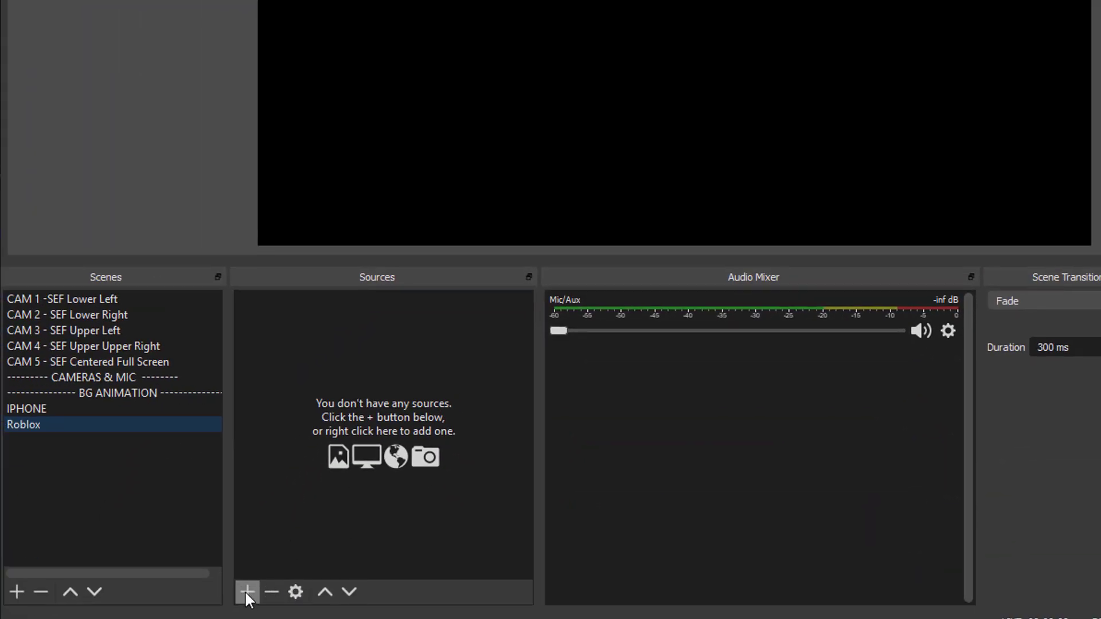
Step: Add a Roblox Screen window capture of the Roblox game window and resize it in the preview
click(247, 592)
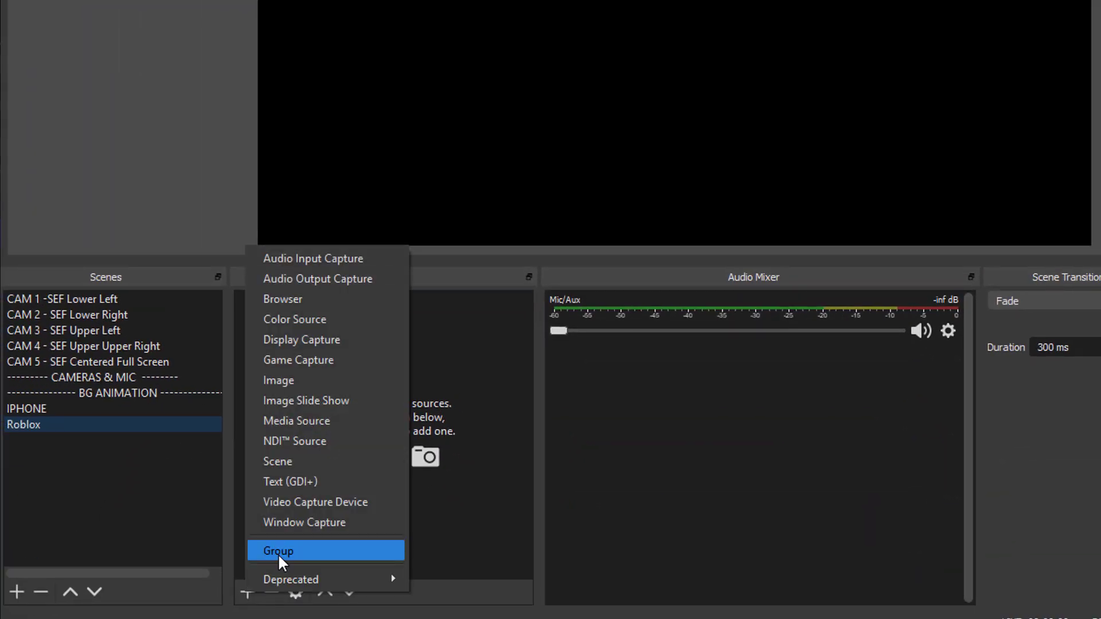
click(287, 523)
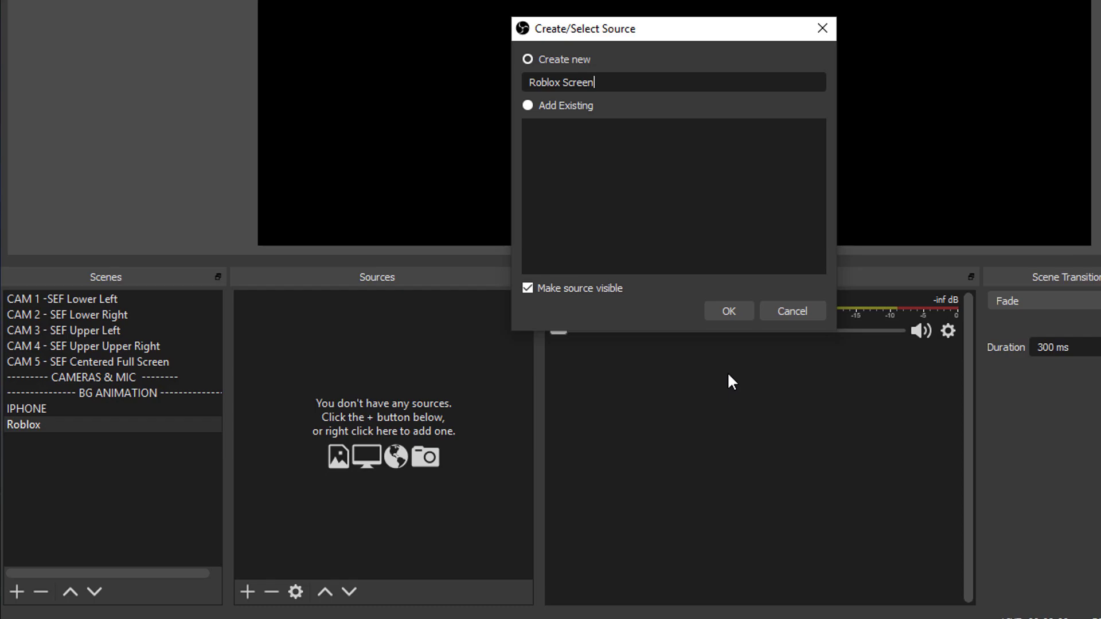
click(728, 313)
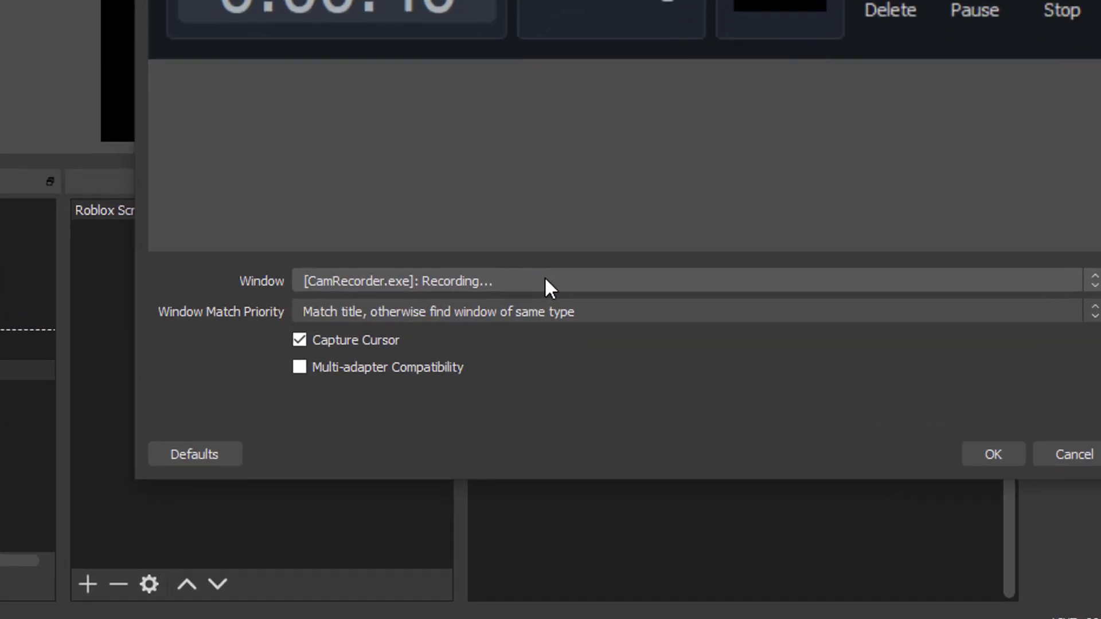
click(540, 275)
click(543, 312)
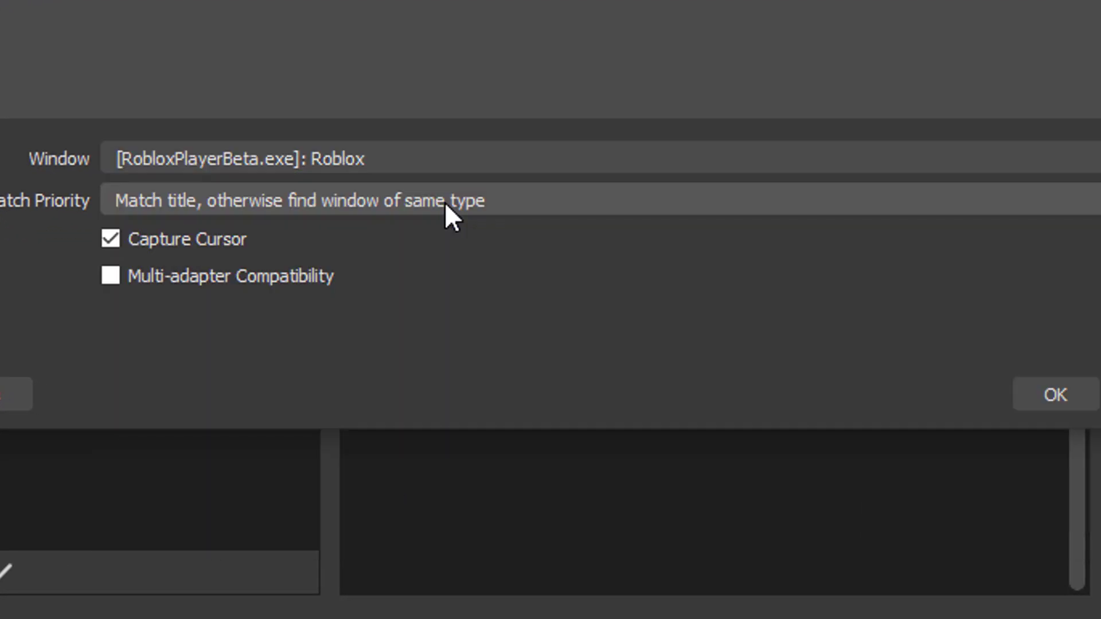
click(1055, 395)
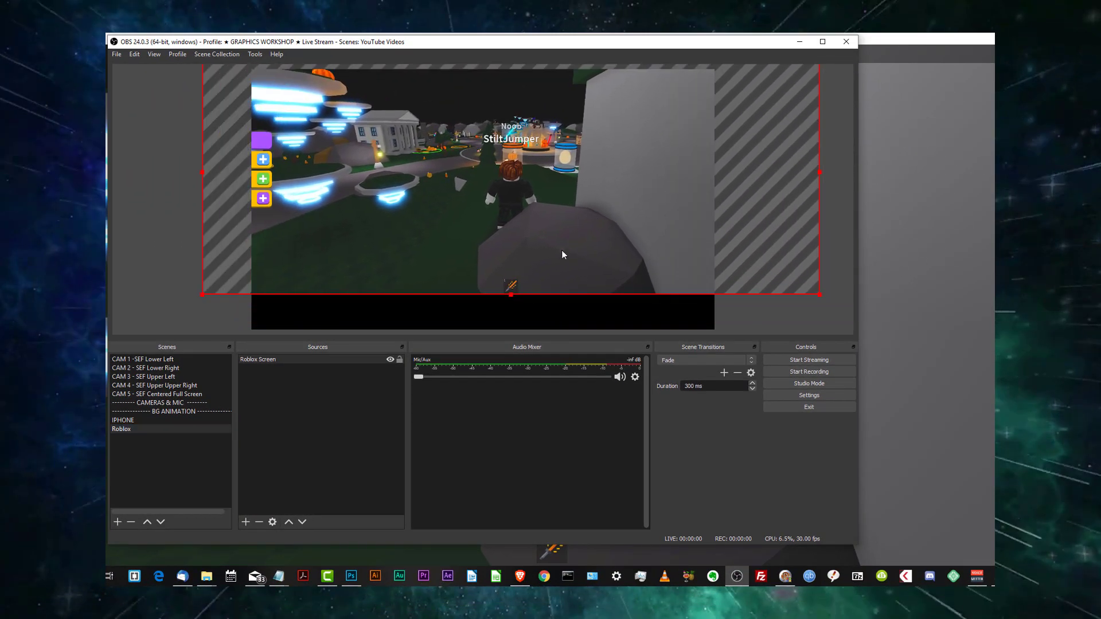
drag(820, 294, 367, 198)
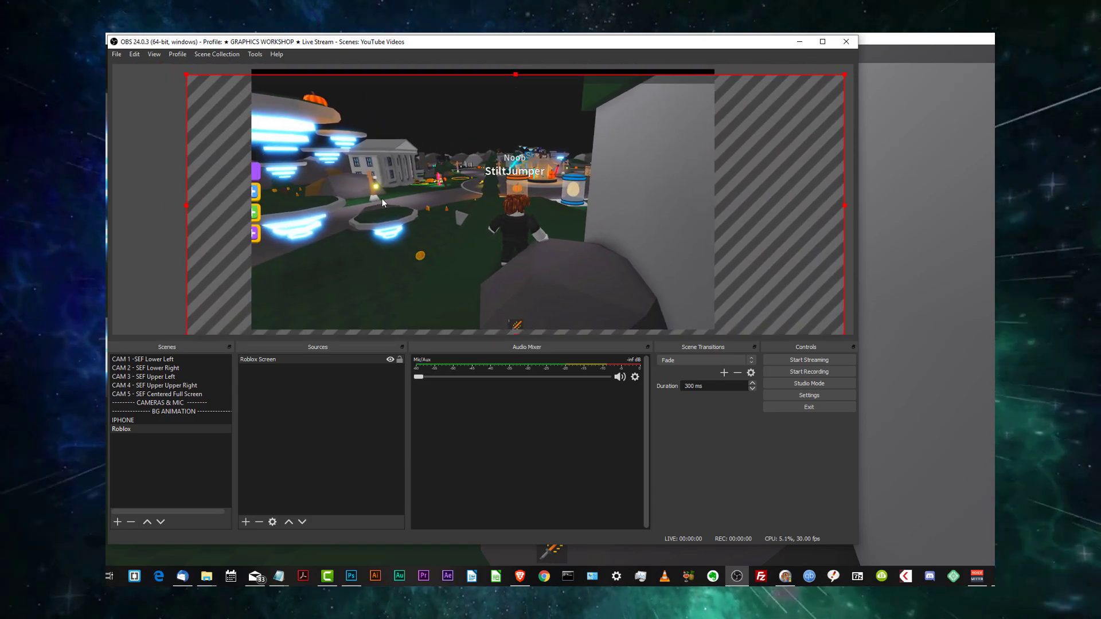
key(alt+Tab)
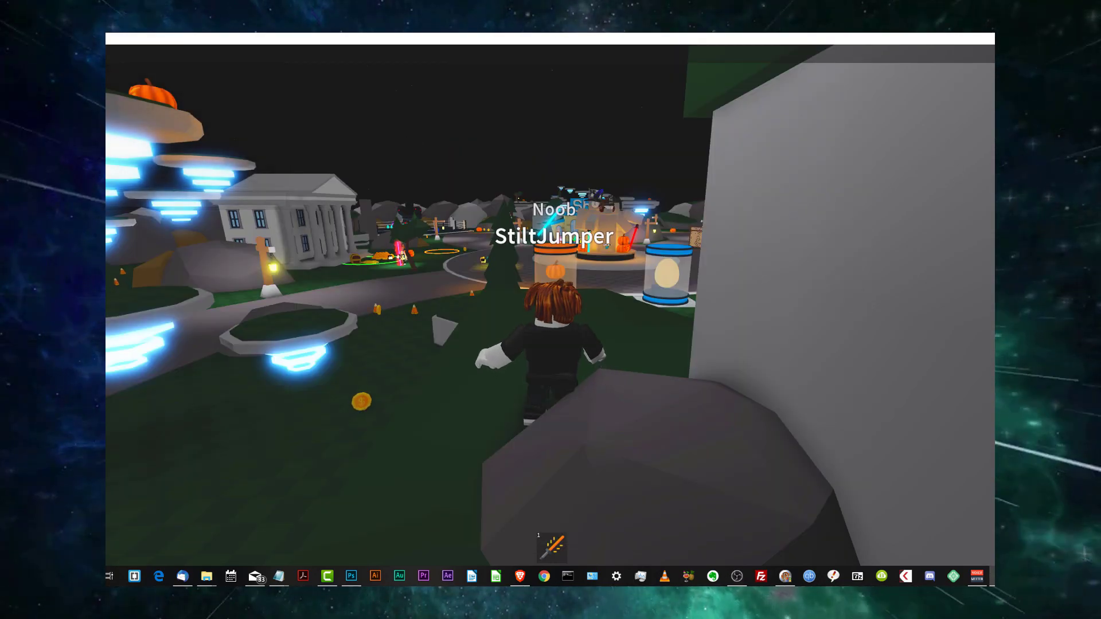
Step: Take Roblox out of full screen, enlarge its window, and fit the Roblox Screen capture to the canvas
key(F11)
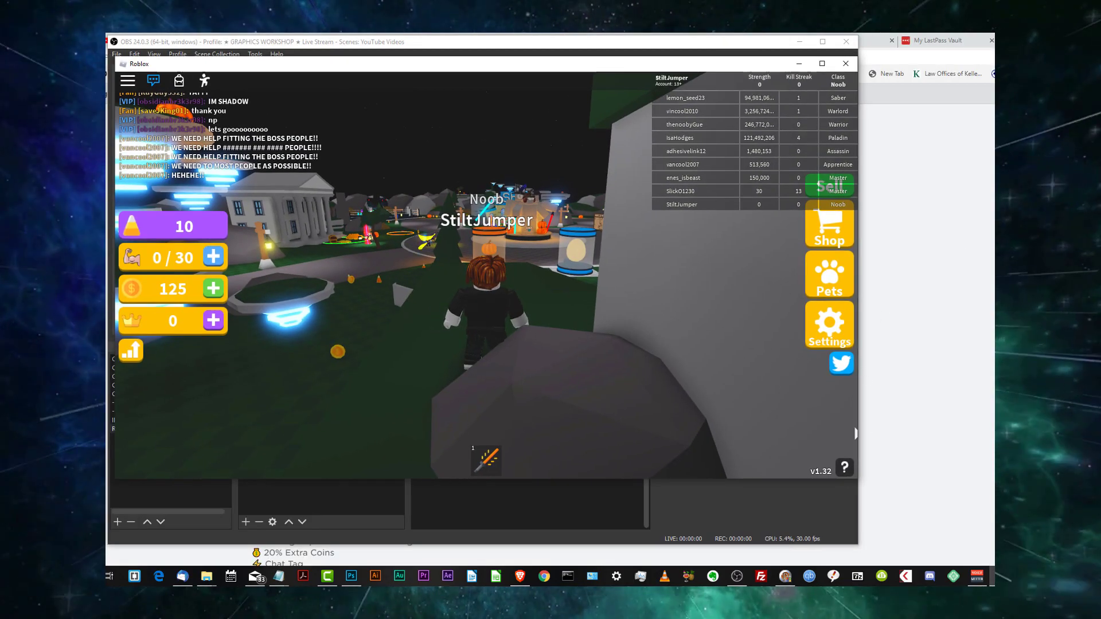
drag(859, 428, 885, 433)
drag(763, 479, 763, 522)
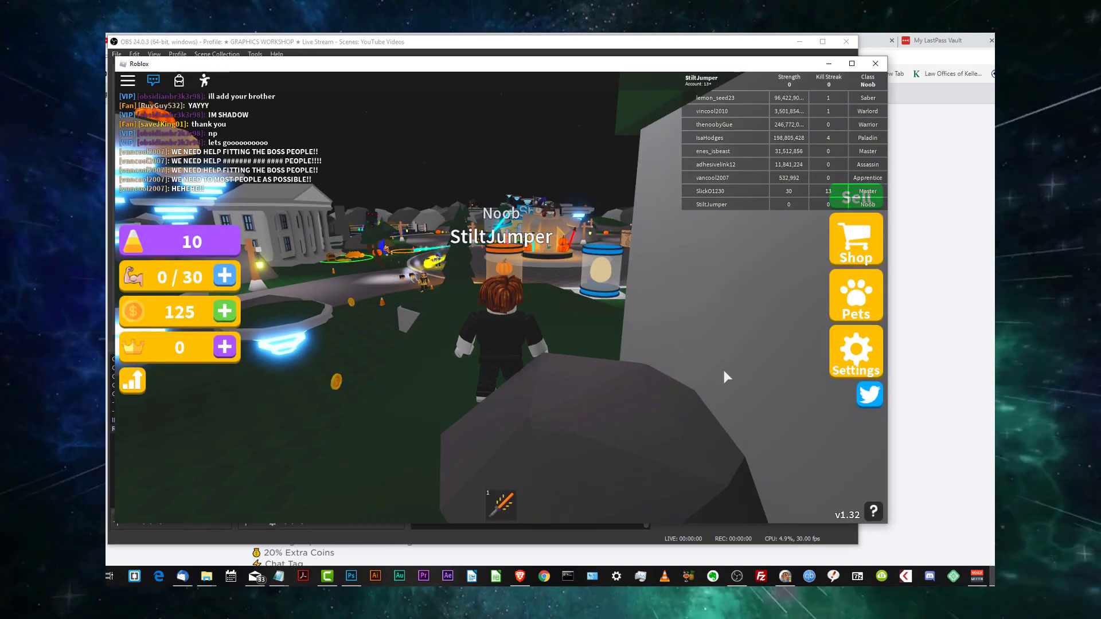
click(736, 577)
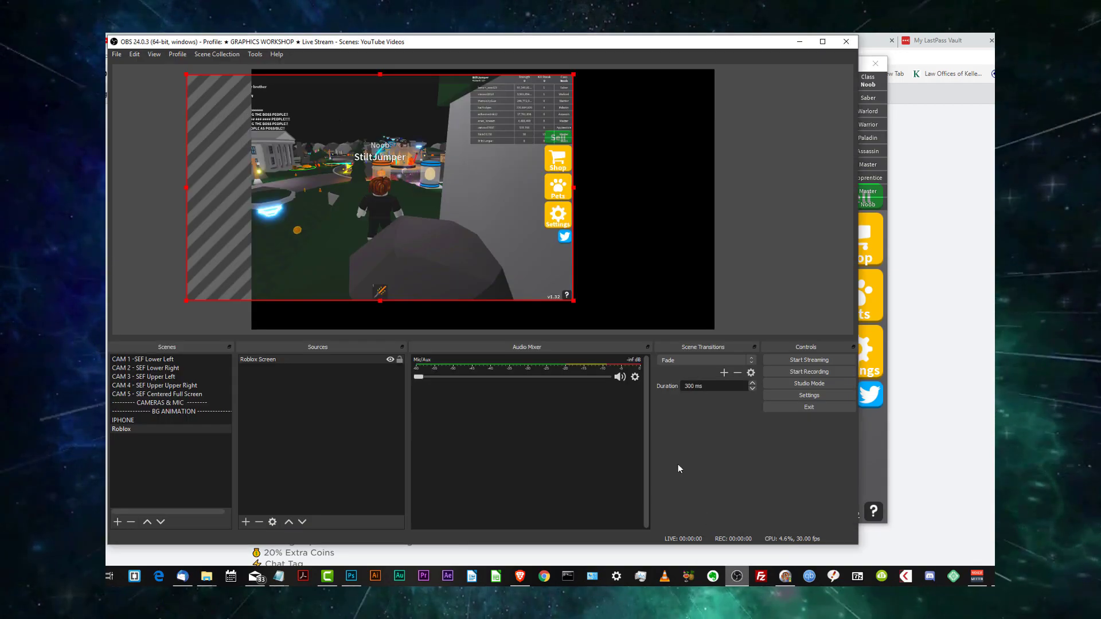
drag(495, 239, 546, 219)
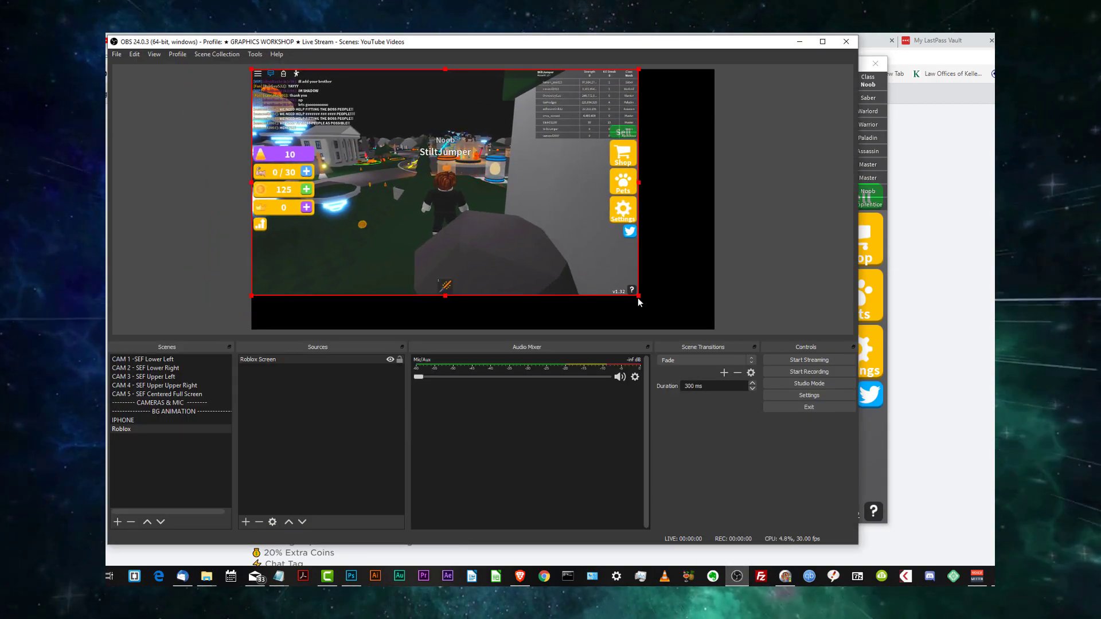
drag(639, 299, 700, 328)
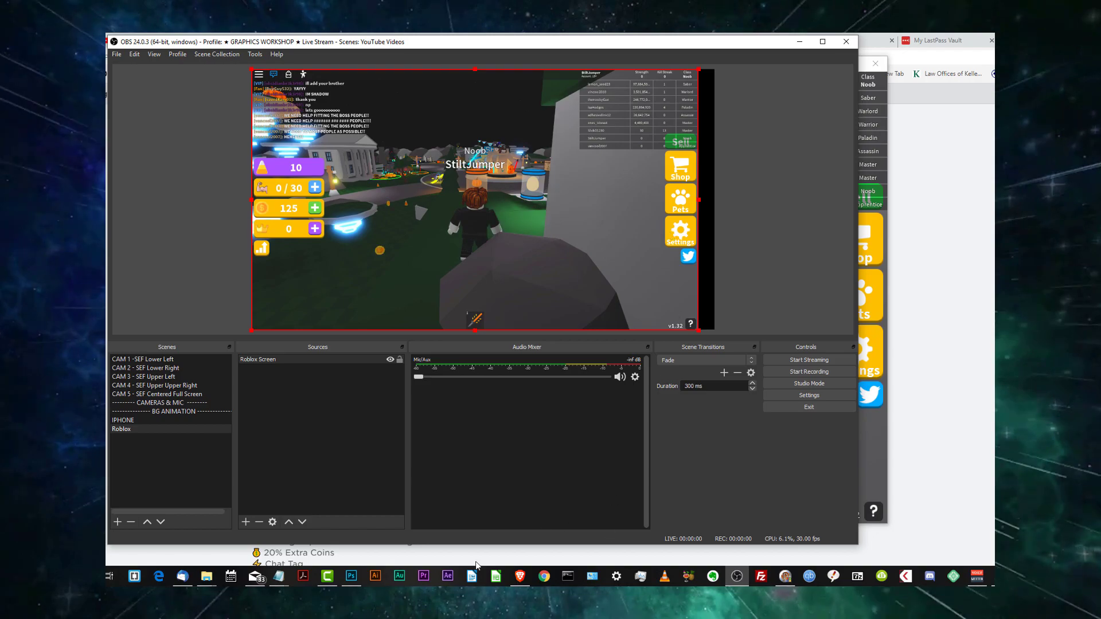
Step: Widen the Roblox game window a bit more, then return to OBS
mouse_move(784, 583)
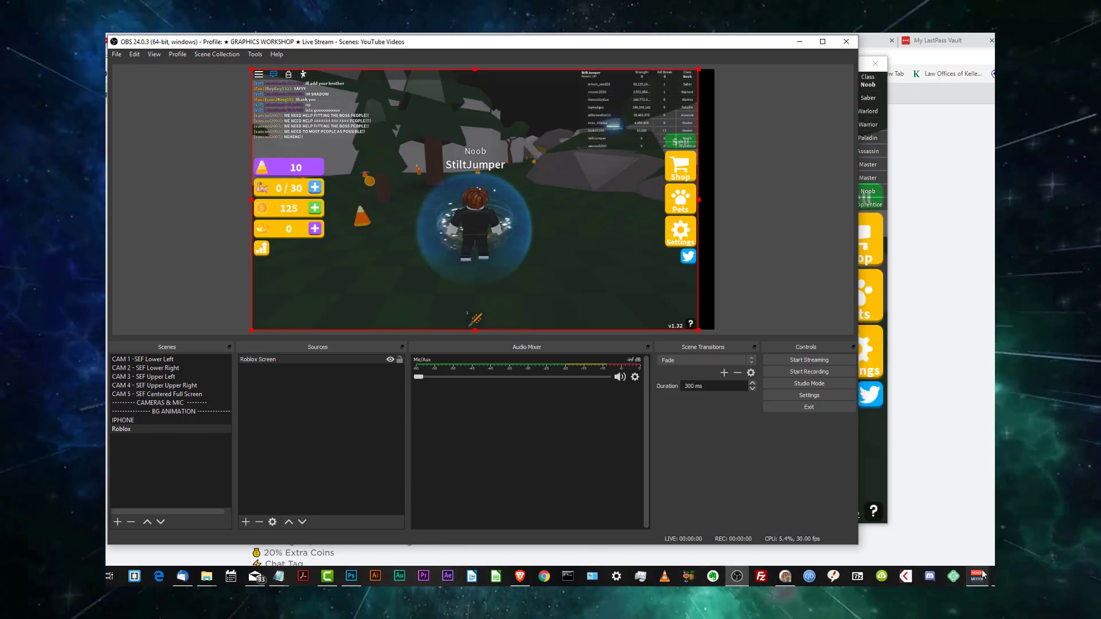
click(876, 426)
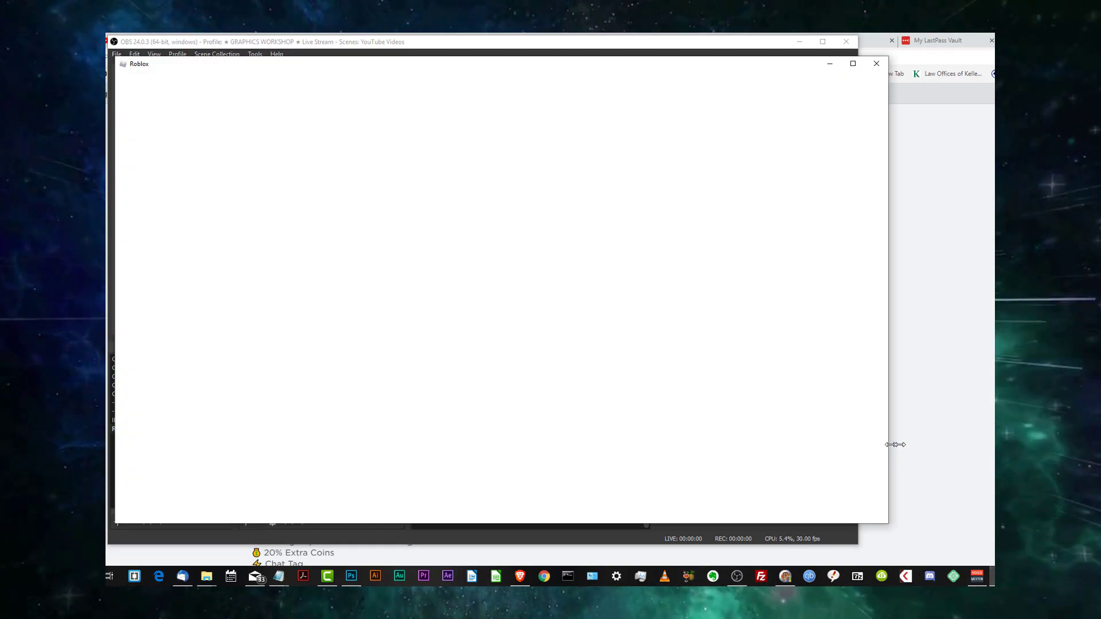
drag(891, 444, 924, 444)
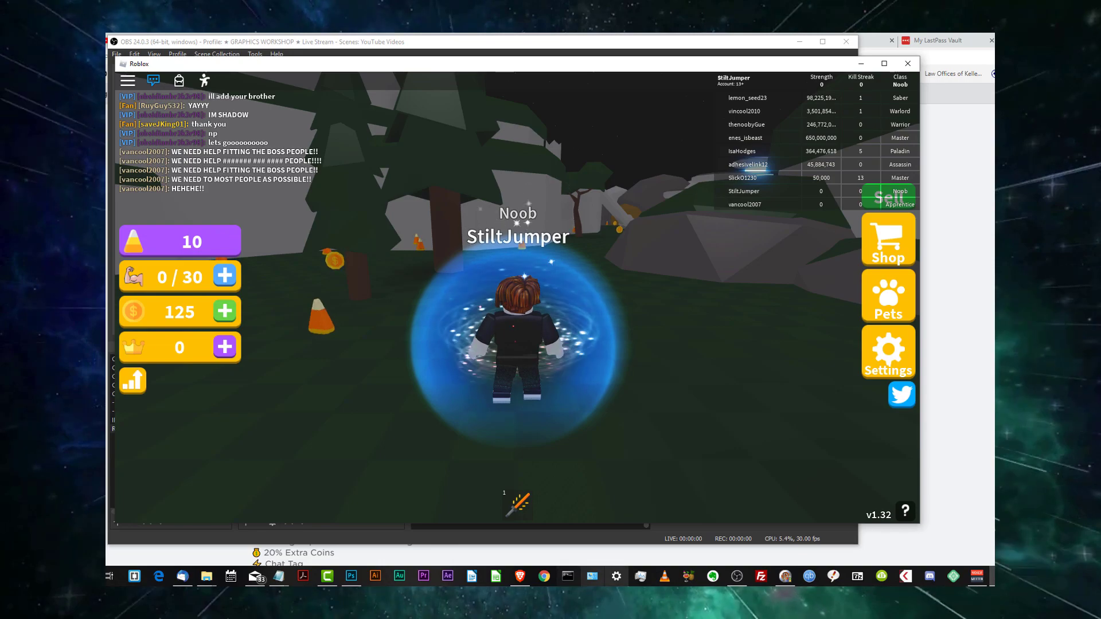
click(736, 580)
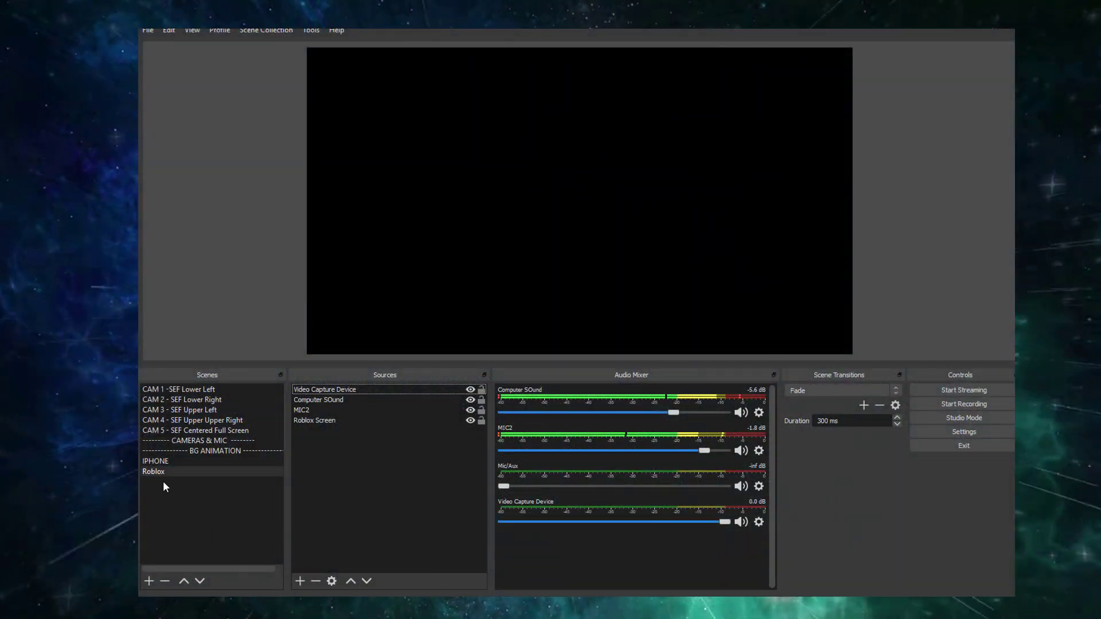
Step: Add a Video Capture Device source named Webcam using the c922 Pro Stream Webcam
click(300, 581)
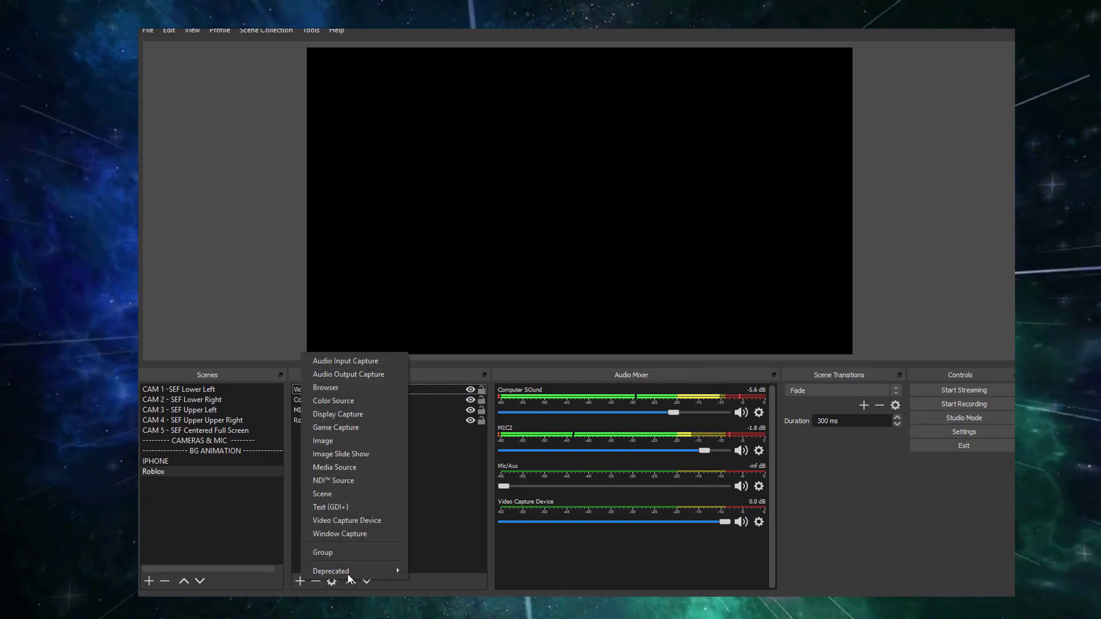
click(364, 522)
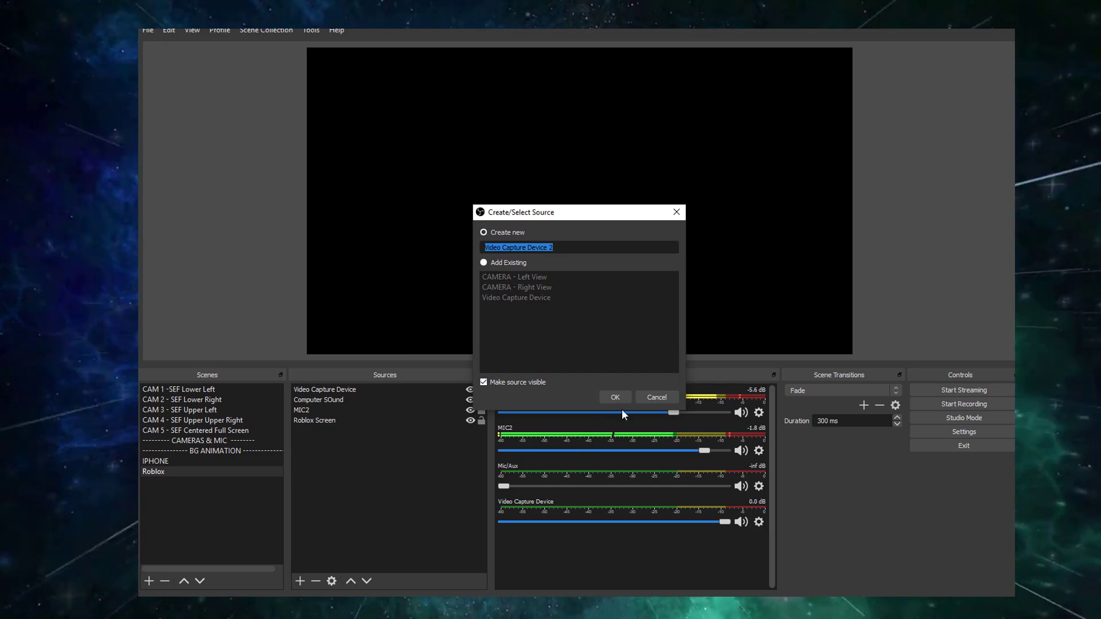
text(Webcam)
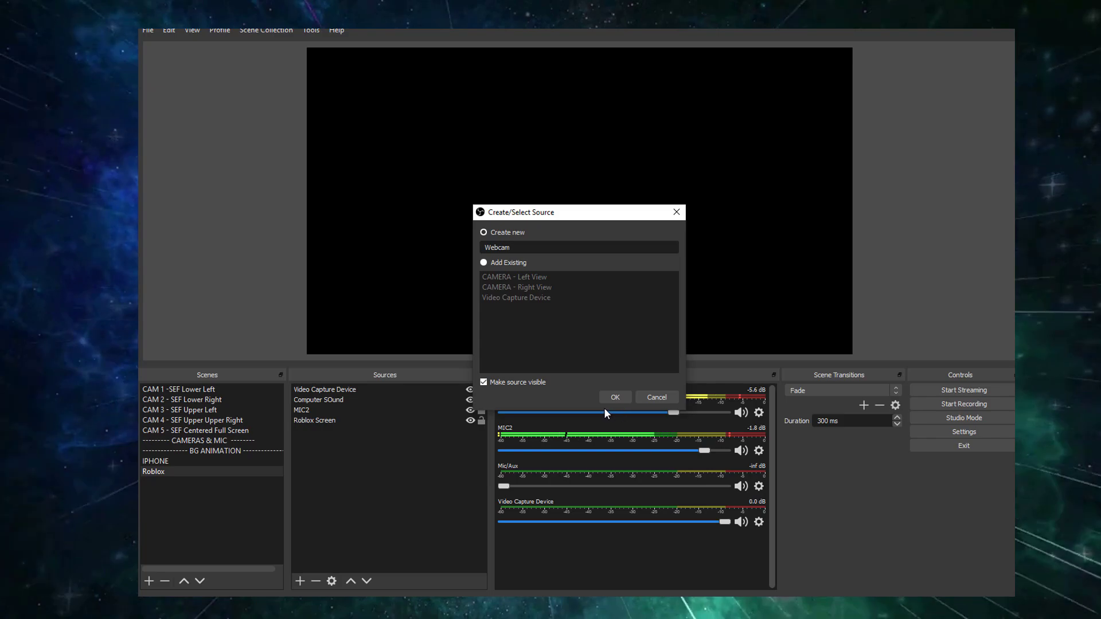
click(608, 396)
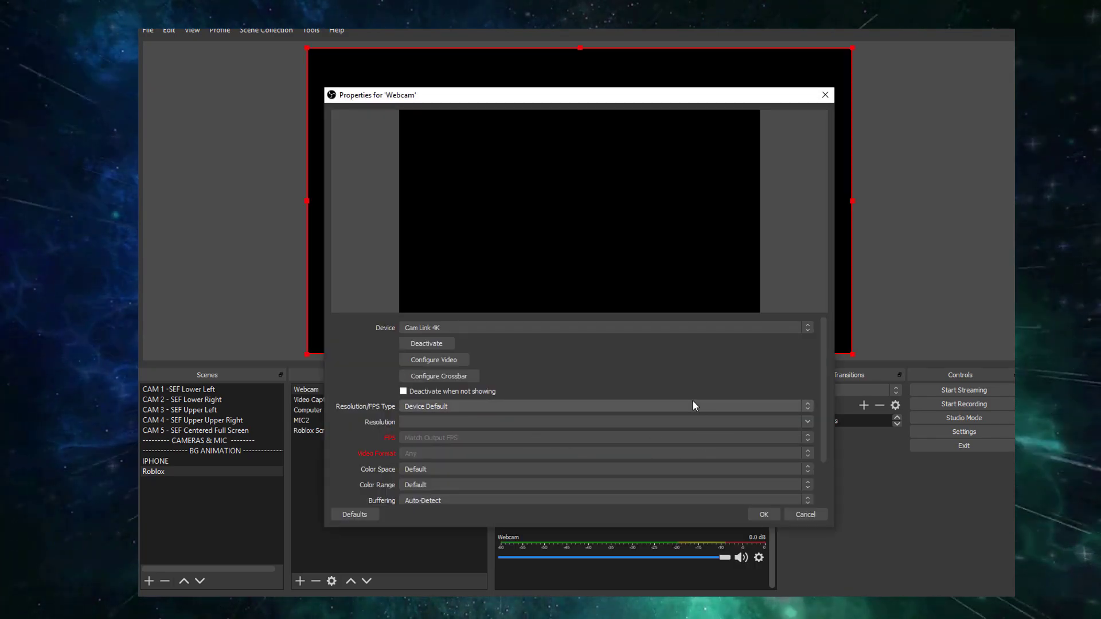
click(778, 327)
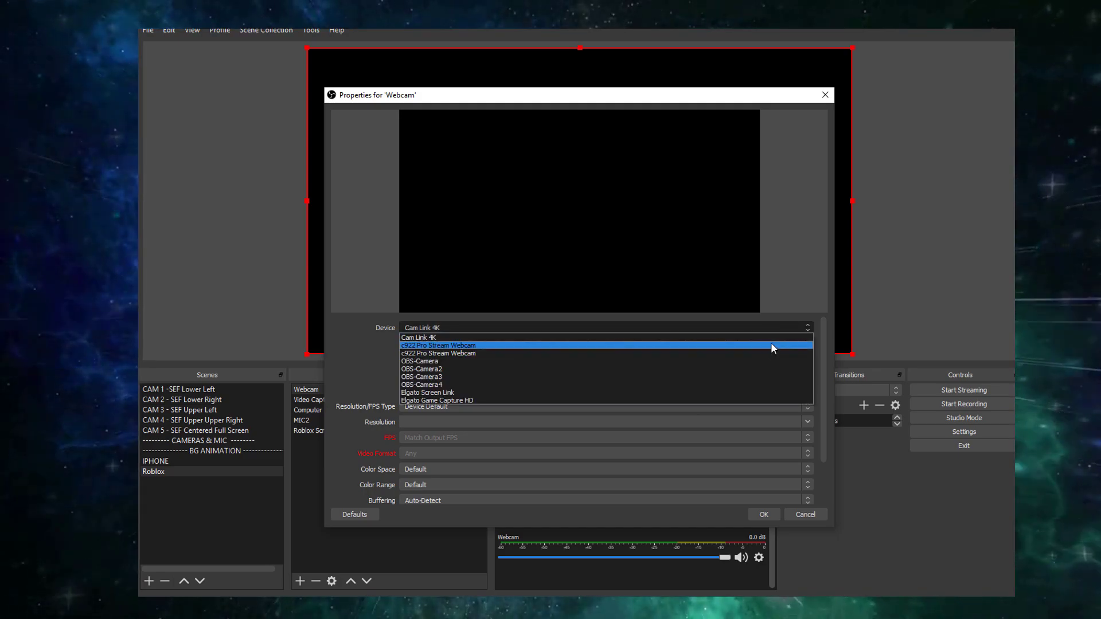
click(772, 345)
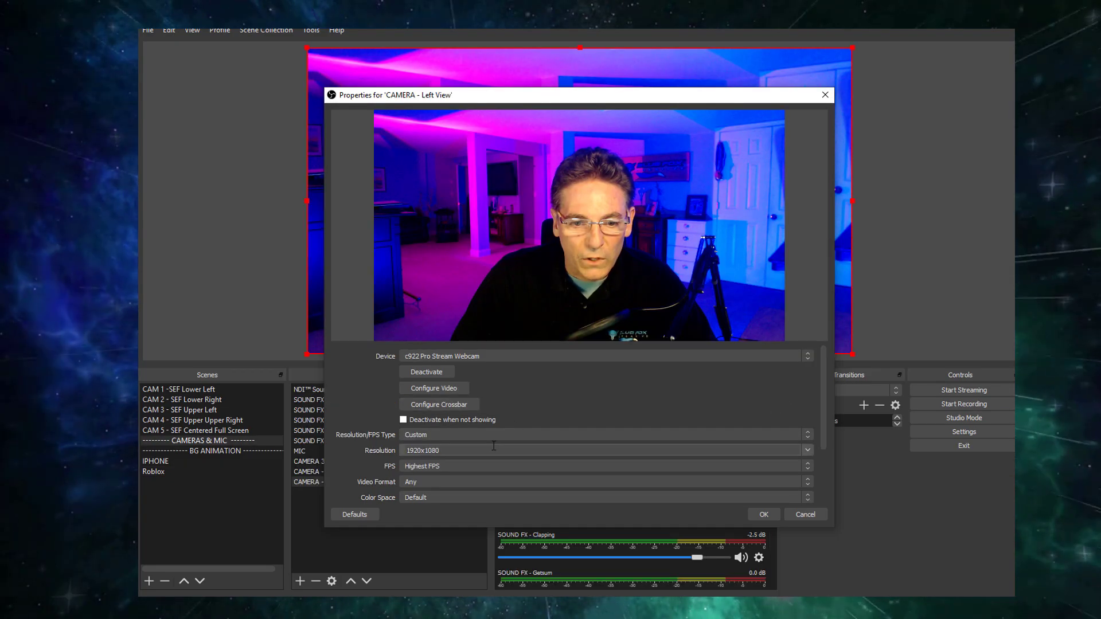
Step: In the webcam video configuration, set brightness 122, boost saturation, and settle sharpness at a moderate level
click(449, 389)
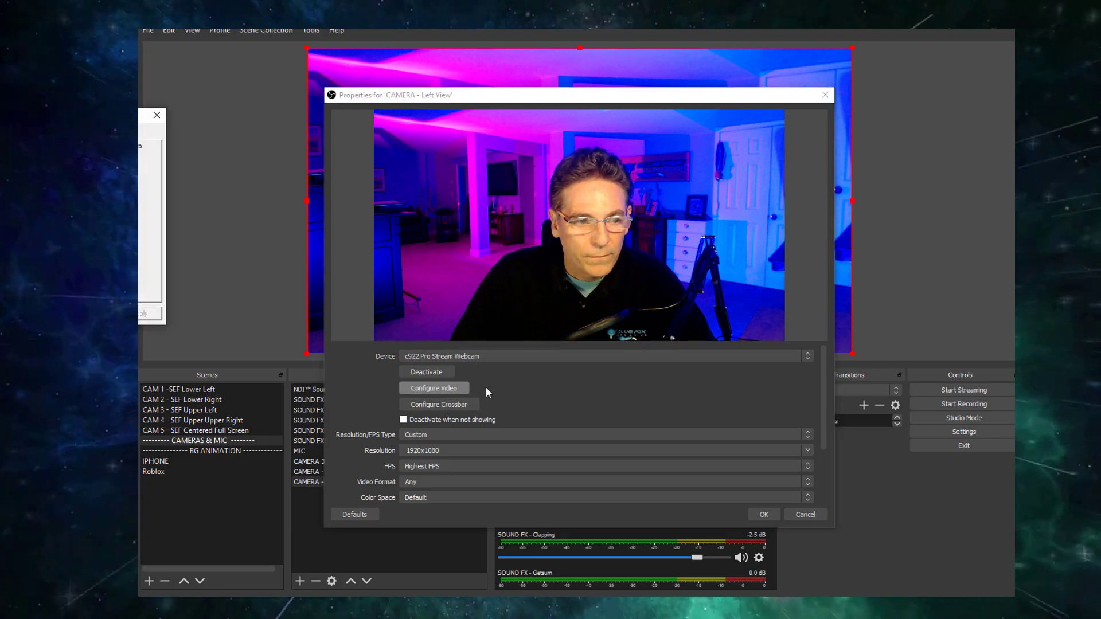
drag(150, 114, 841, 124)
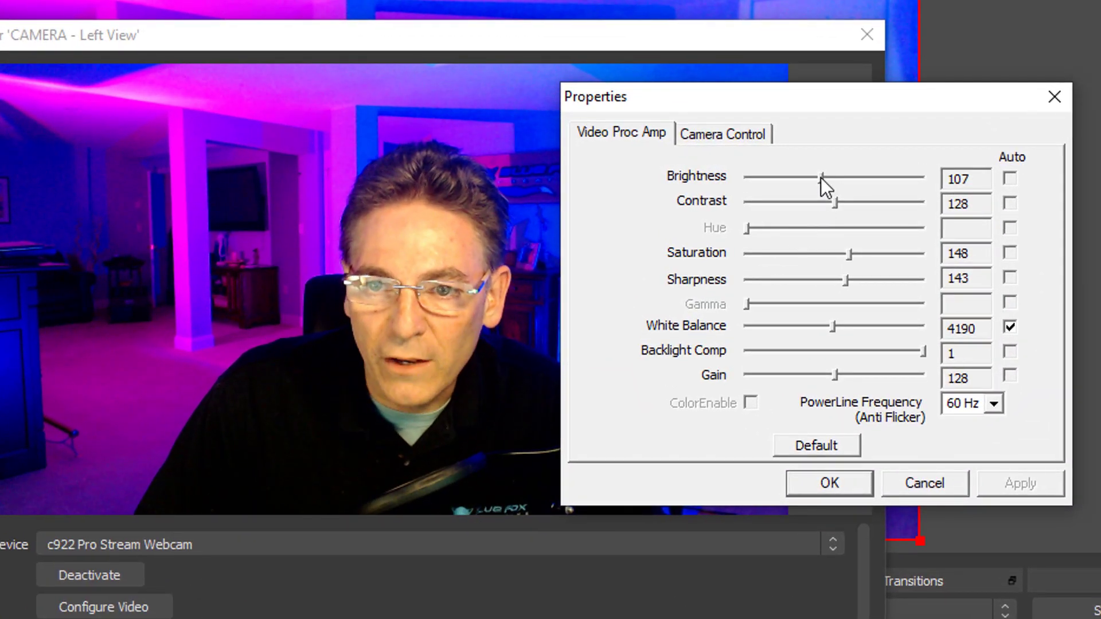
drag(821, 178, 824, 211)
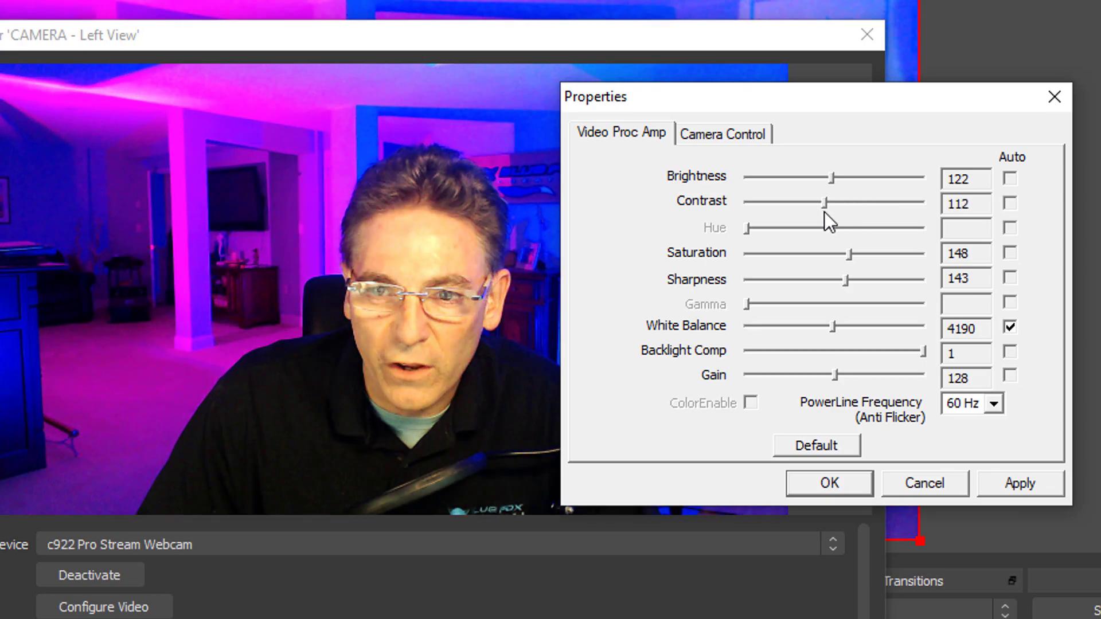
click(854, 253)
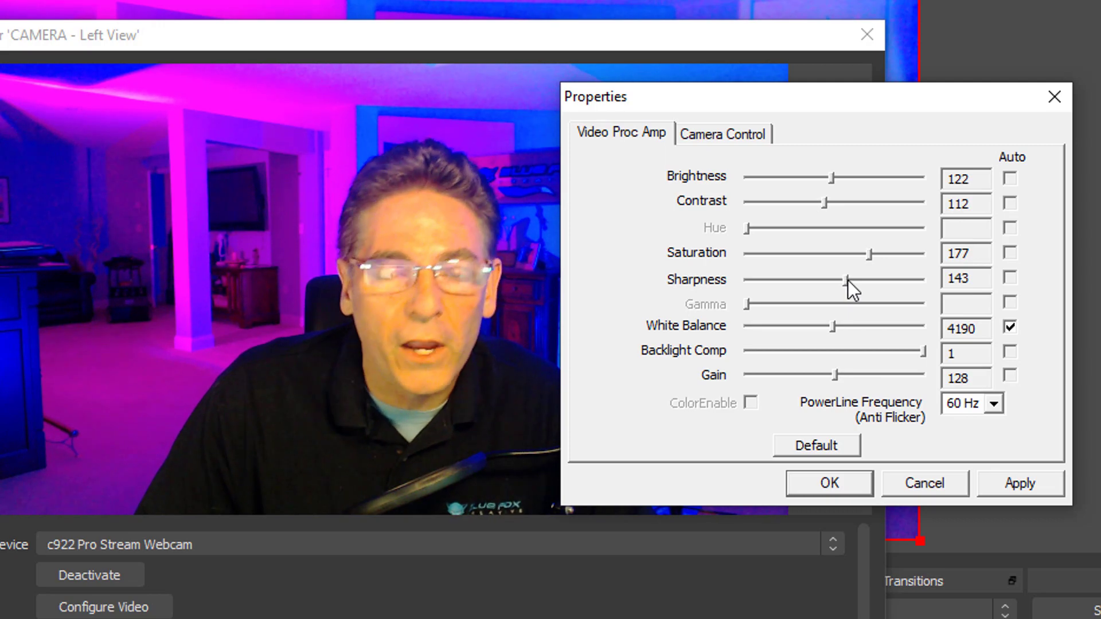
drag(847, 281, 928, 286)
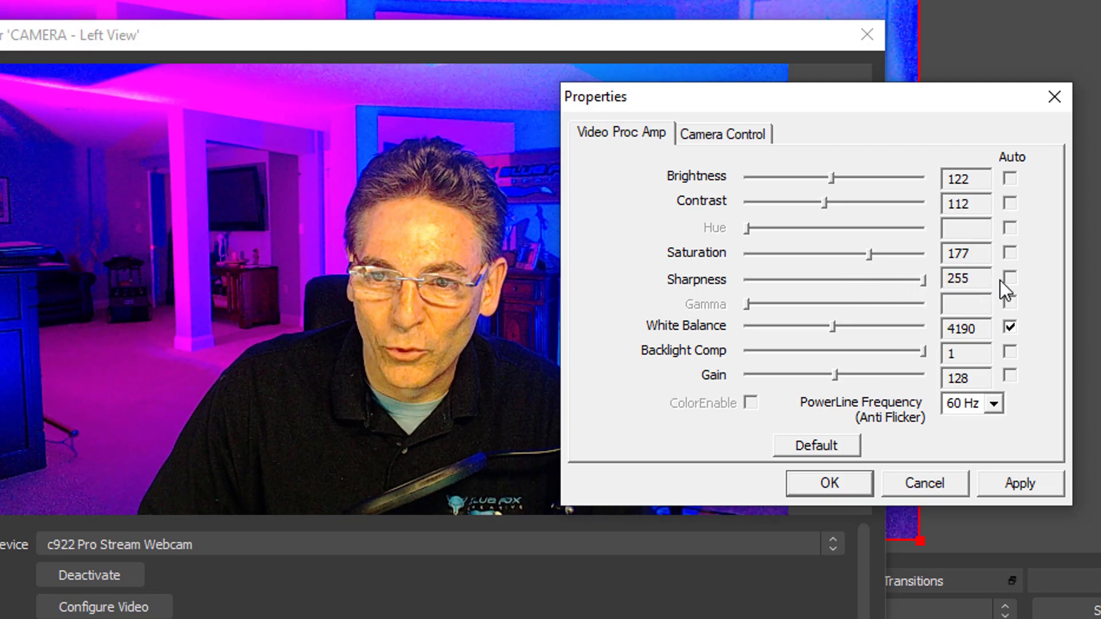
drag(924, 281, 853, 276)
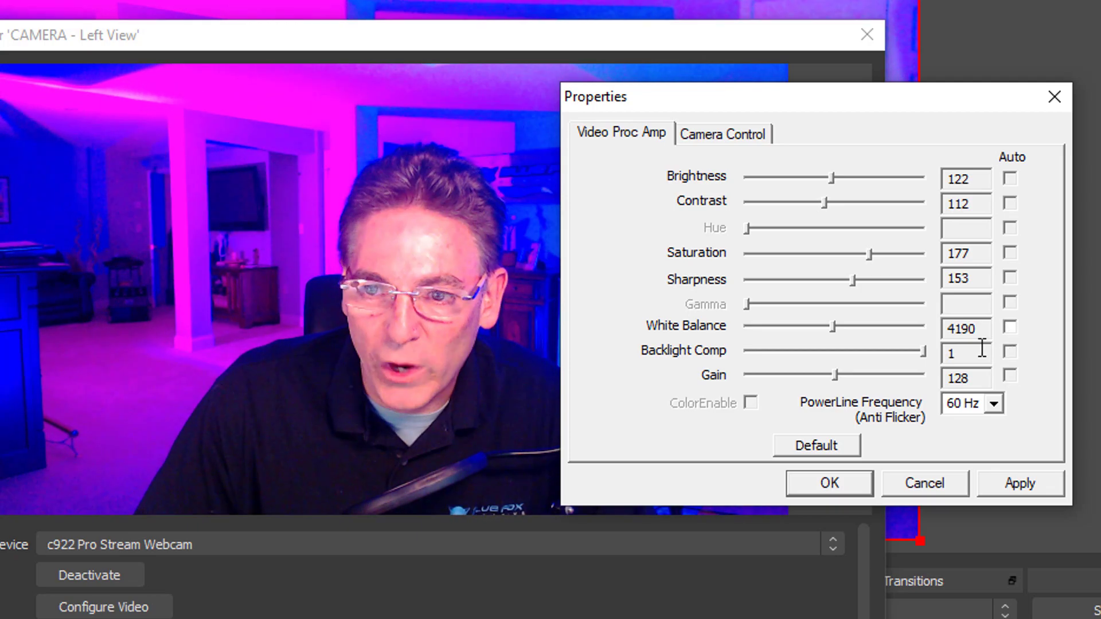
Step: Use manual white balance 4280, keep backlight compensation on, and raise gain to 130
click(1010, 328)
mouse_move(837, 329)
mouse_down()
mouse_move(921, 321)
mouse_move(836, 325)
mouse_up()
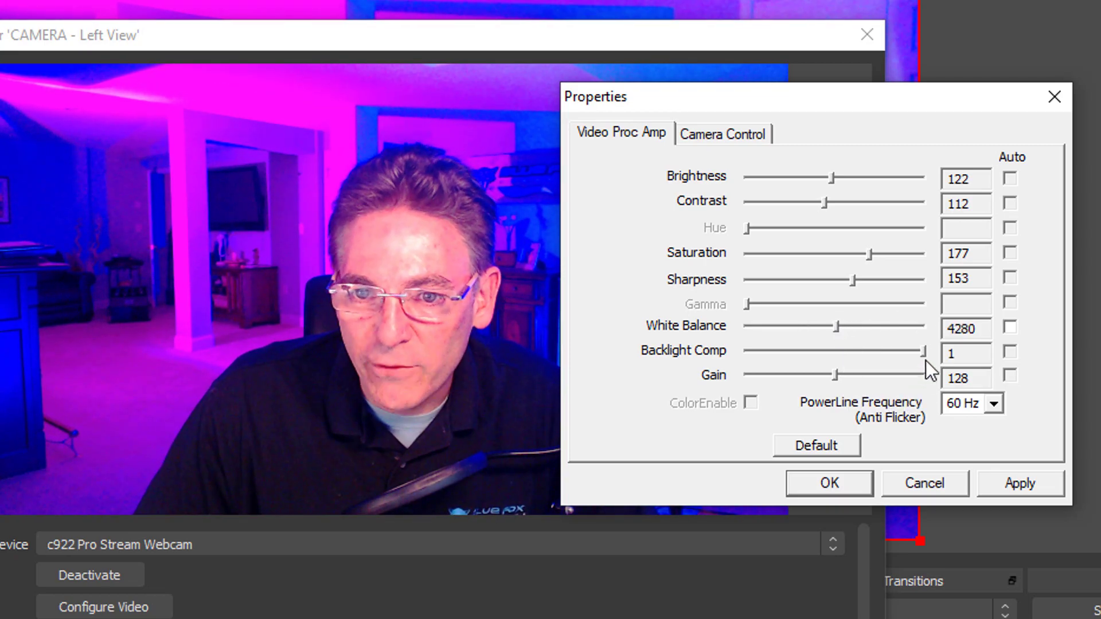
click(861, 350)
click(862, 349)
click(863, 351)
click(862, 350)
click(862, 347)
click(861, 351)
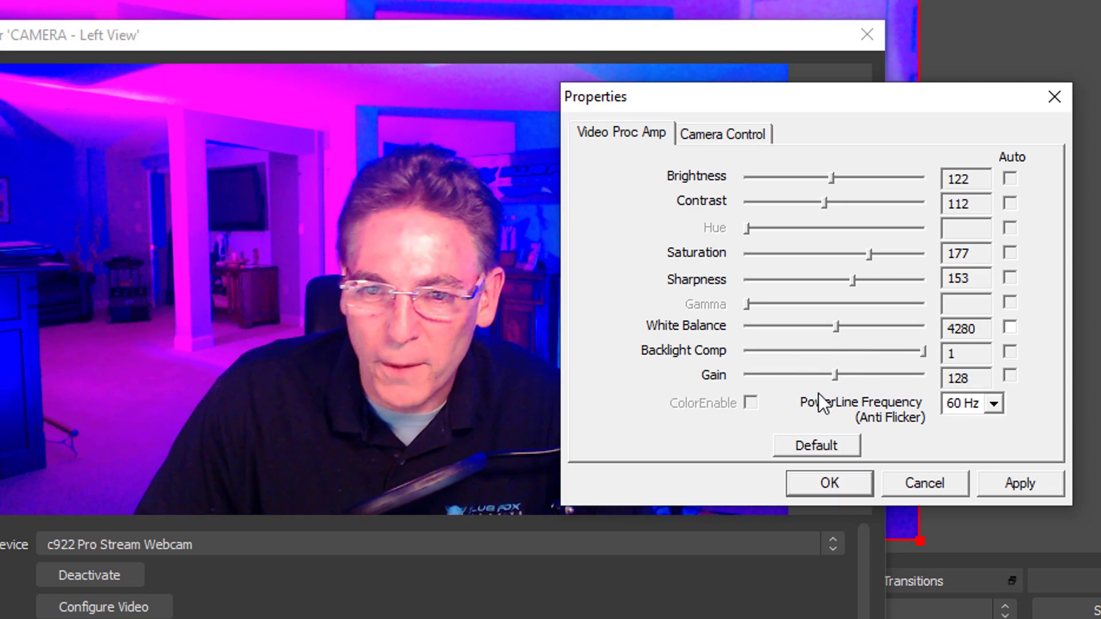
click(844, 376)
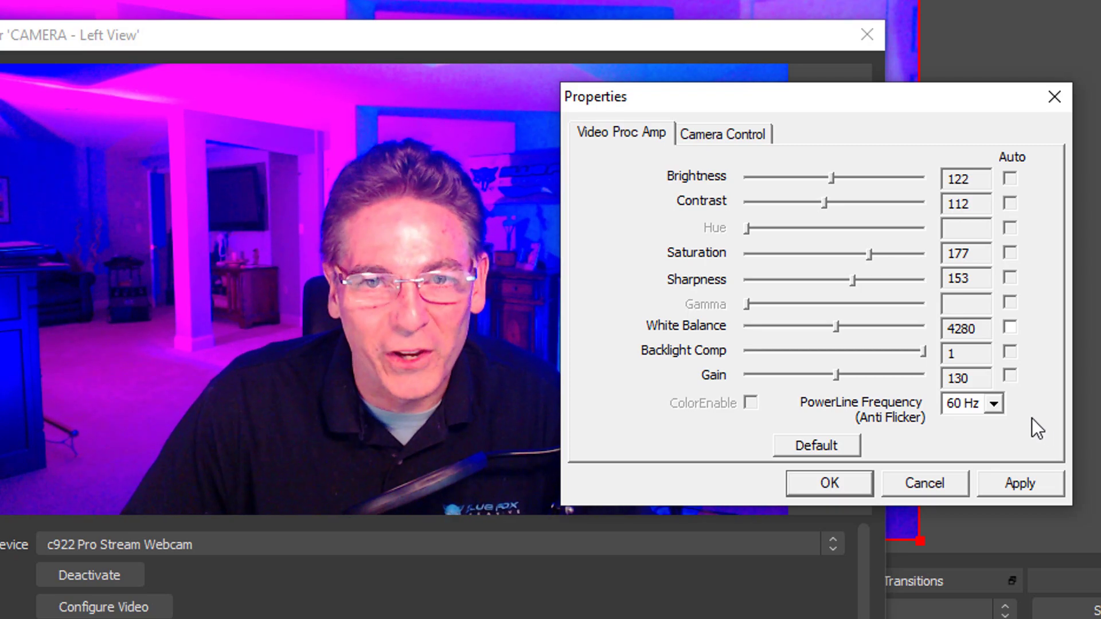
Step: Keep anti-flicker at 60 Hz and apply the webcam image settings
click(992, 404)
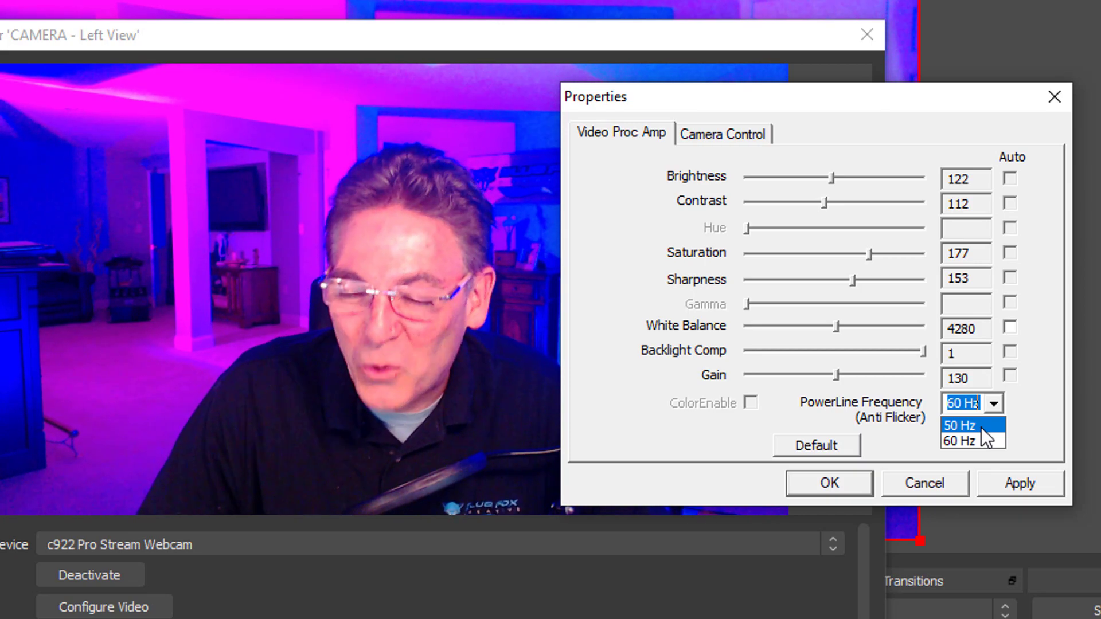
click(982, 440)
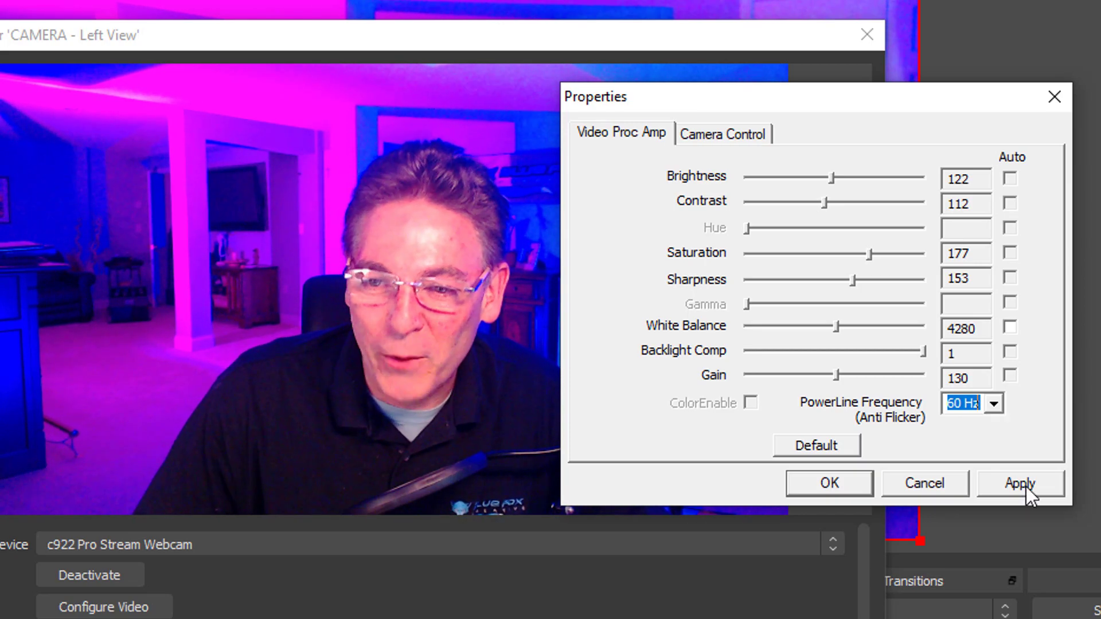
click(1024, 484)
click(828, 482)
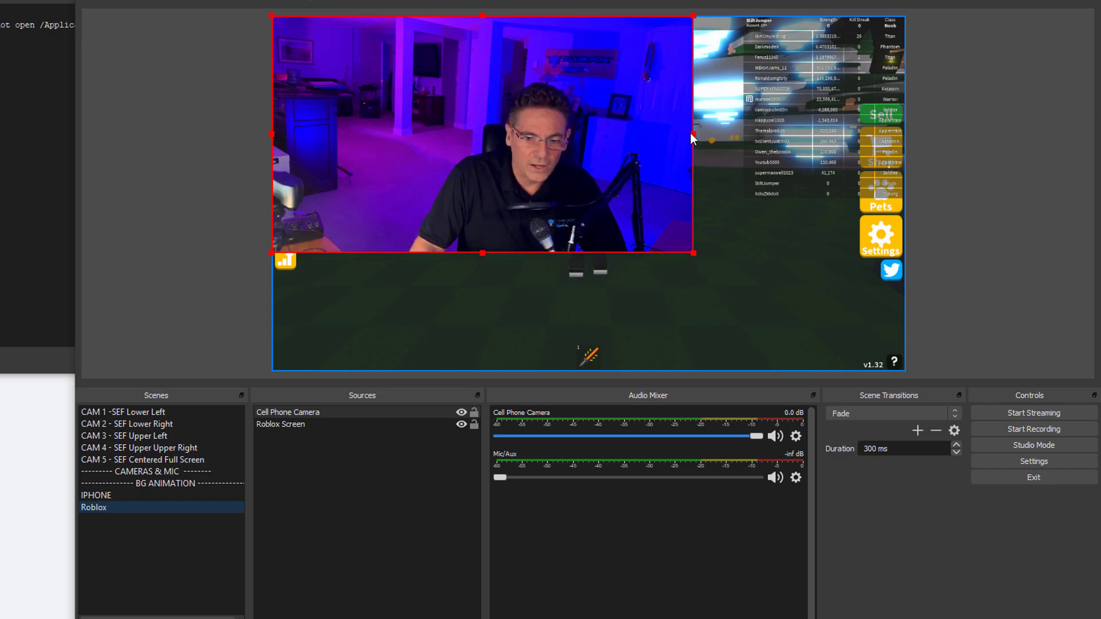
Step: Crop the webcam's left, right and top edges, then shrink it into the lower-left corner
drag(694, 134, 643, 136)
drag(272, 134, 404, 143)
drag(523, 17, 523, 64)
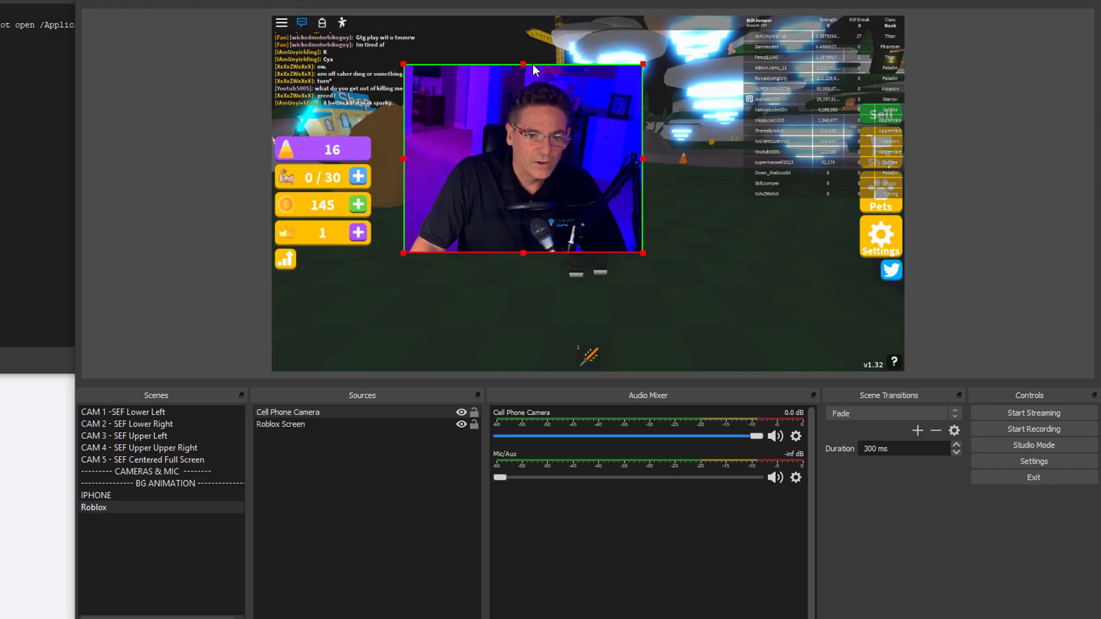
drag(559, 205, 416, 314)
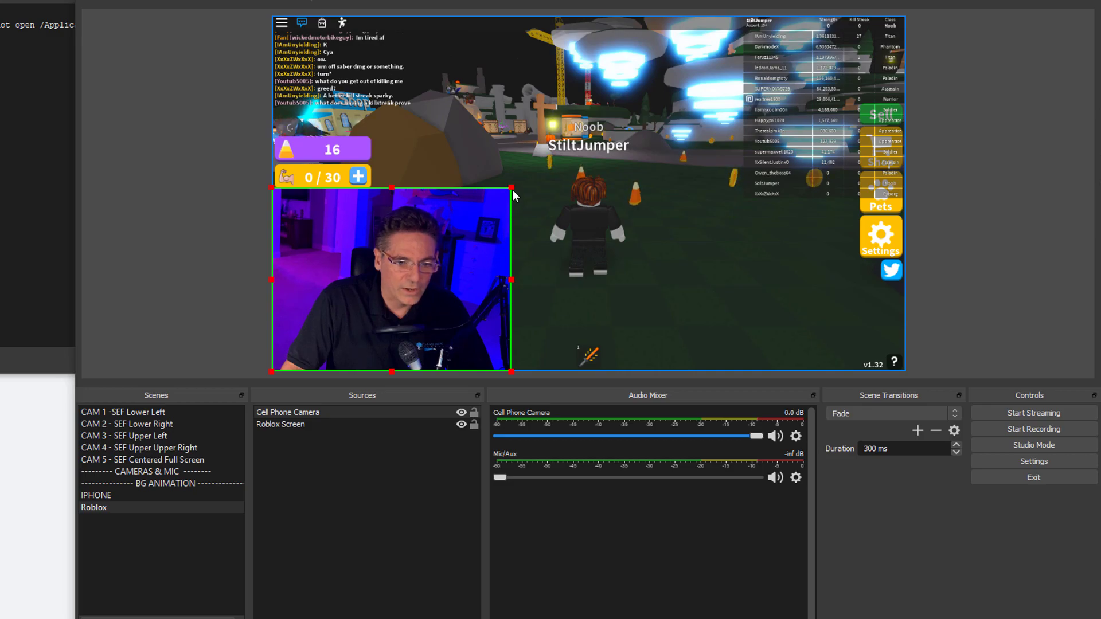
drag(511, 189, 405, 268)
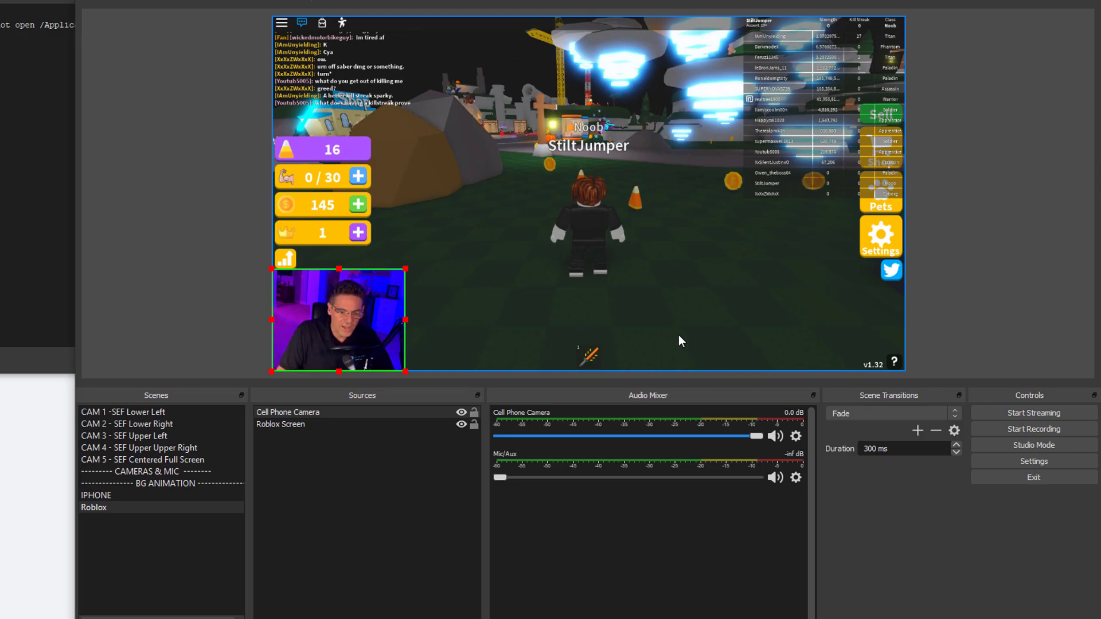
Step: Add an Audio Input Capture named MIC2 using the Microphone (ATR USB microphone) device
click(974, 330)
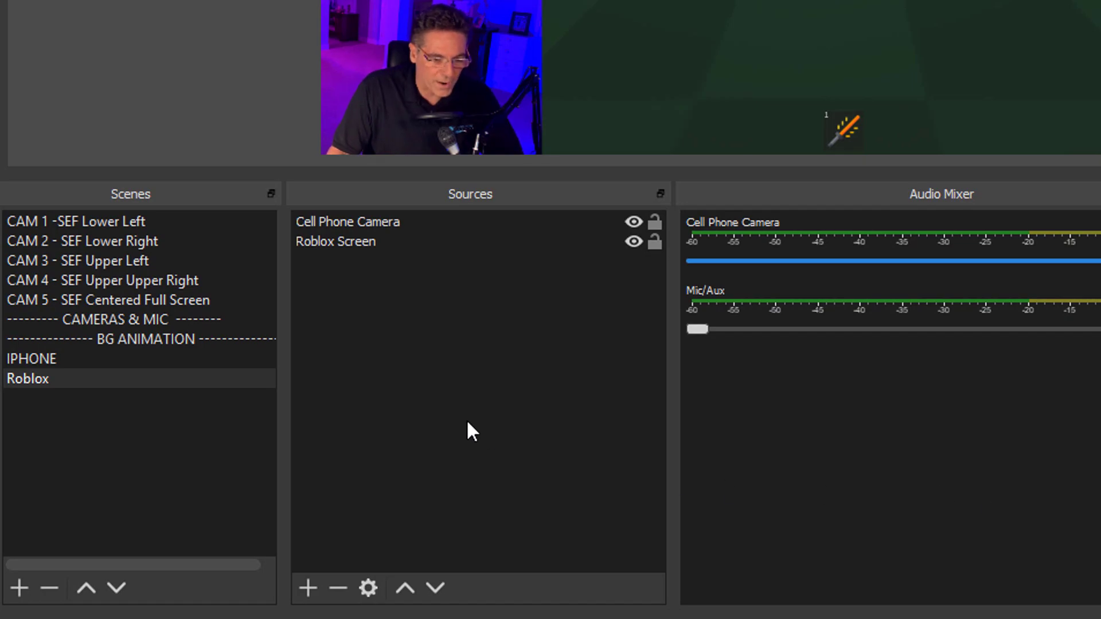
click(310, 588)
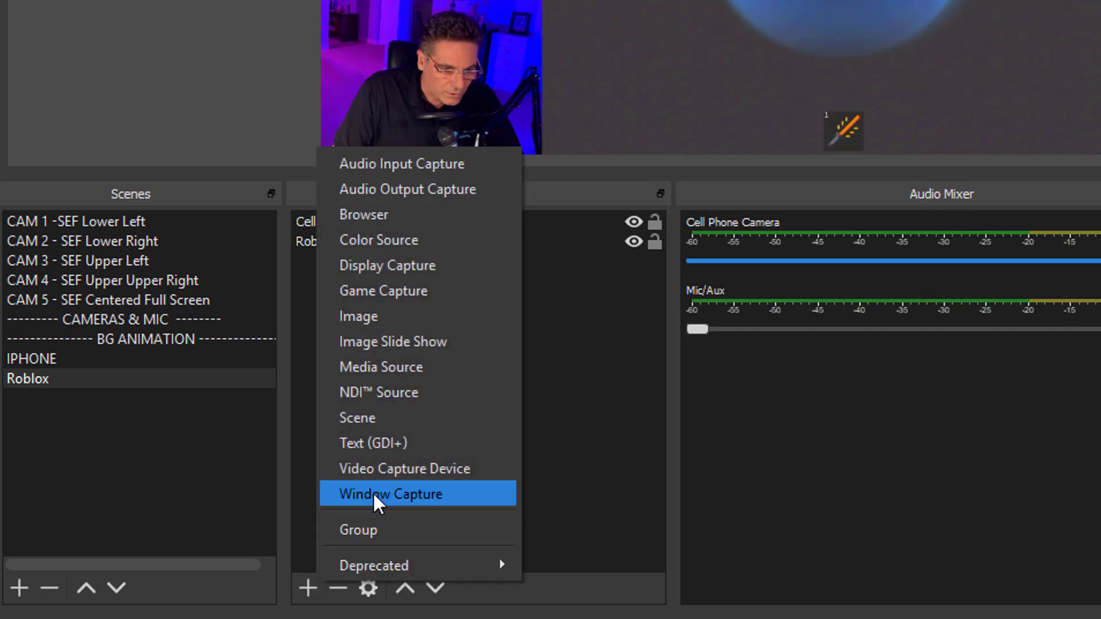
click(447, 164)
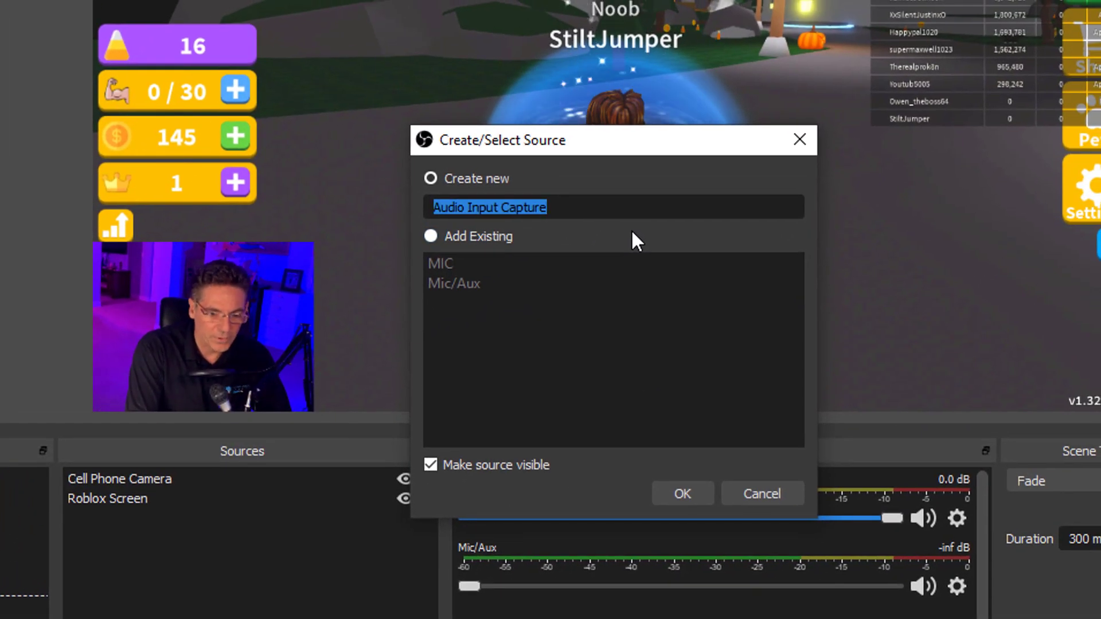
text(MIC)
click(683, 494)
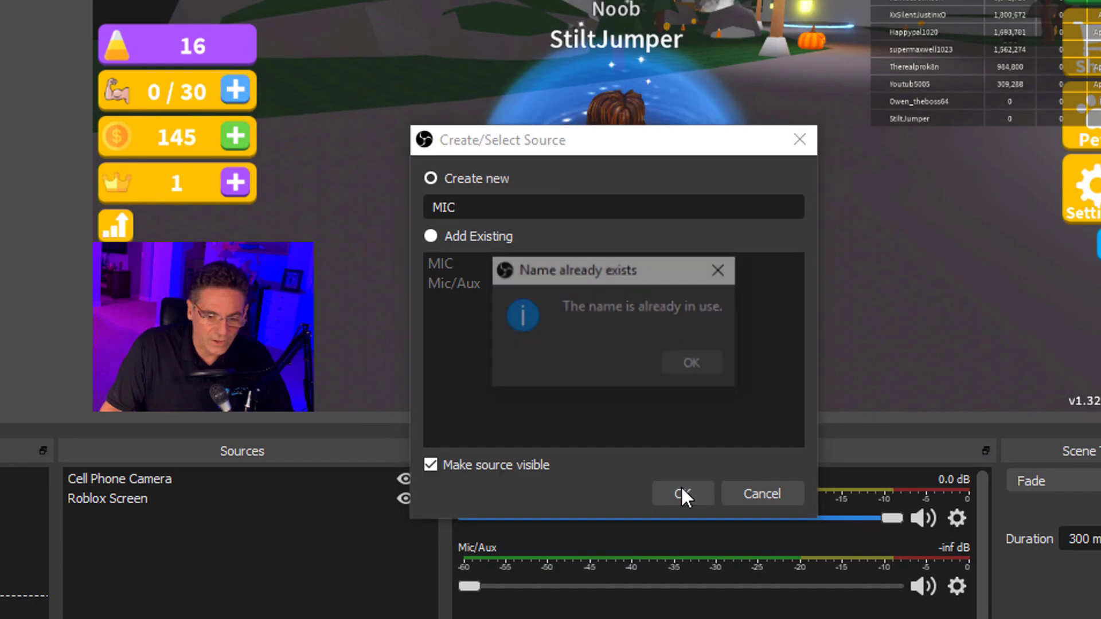
click(678, 363)
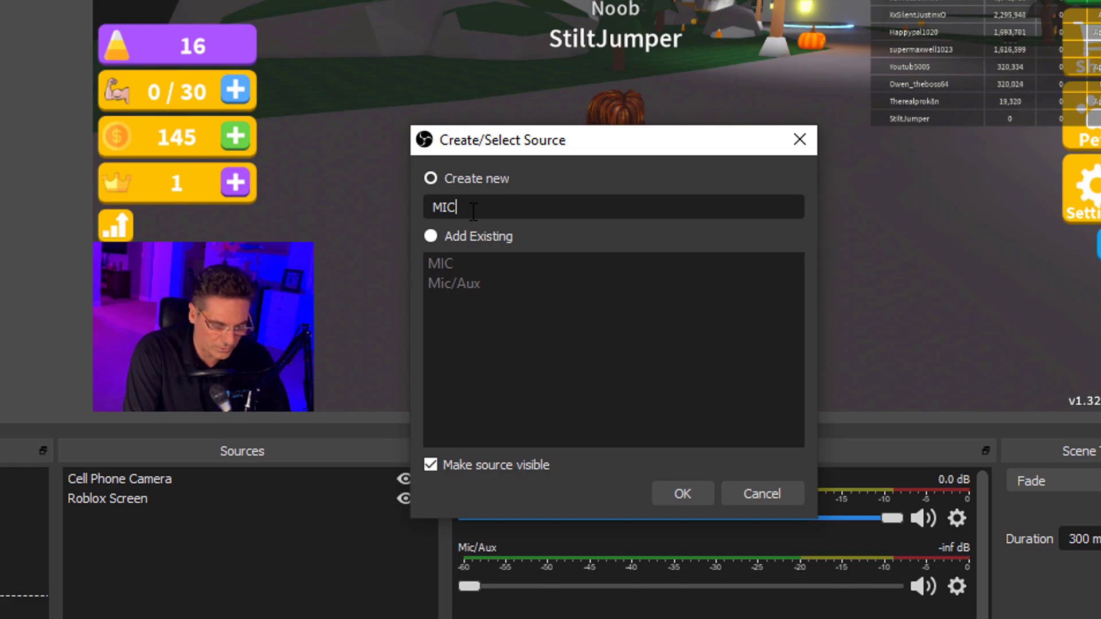
text(2)
click(682, 494)
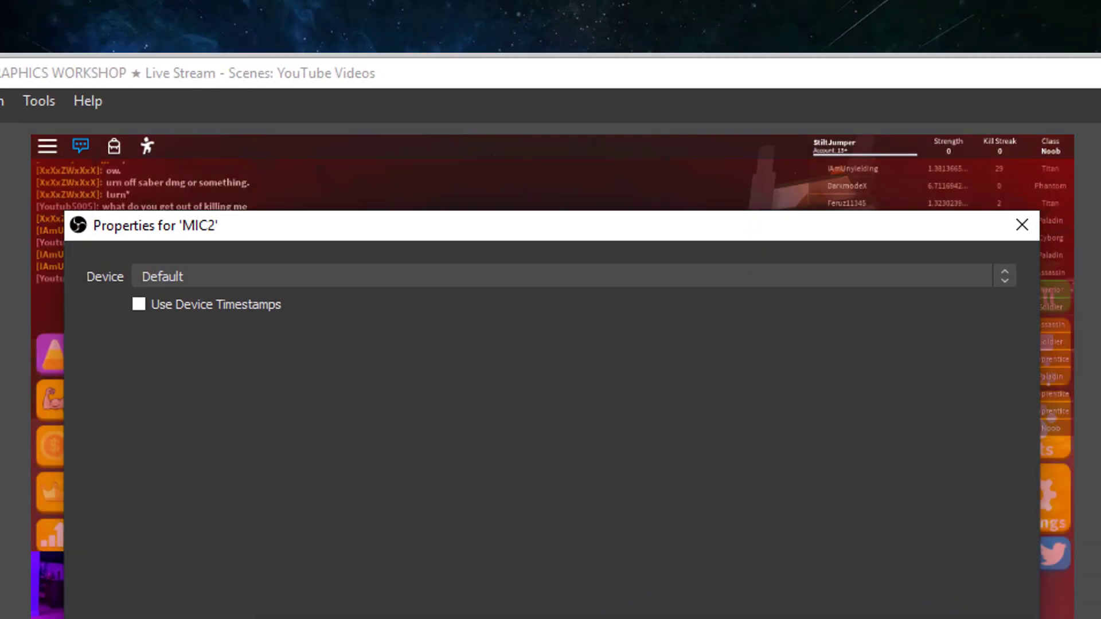
click(997, 278)
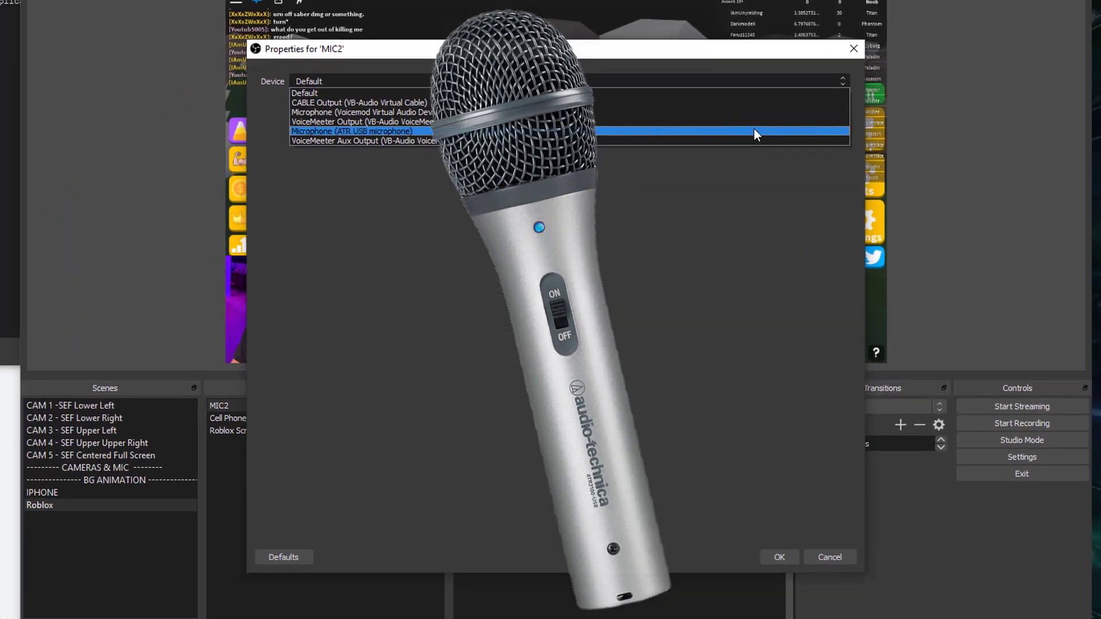
click(843, 311)
Step: Confirm the microphone source settings and lower the MIC2 fader to -1.8 dB
click(769, 519)
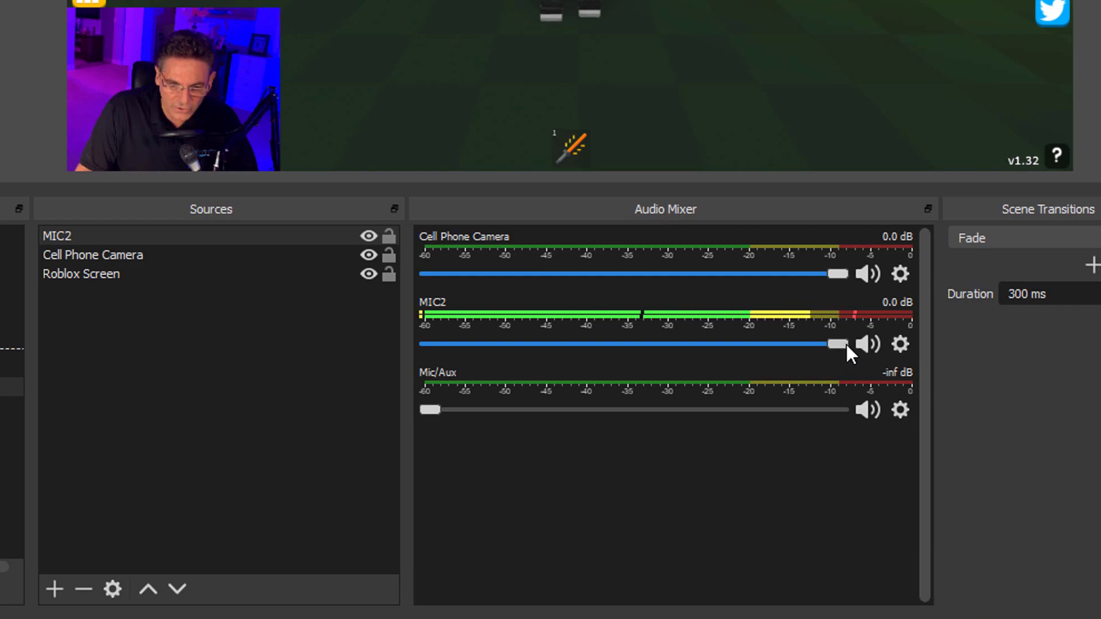
drag(843, 346, 804, 352)
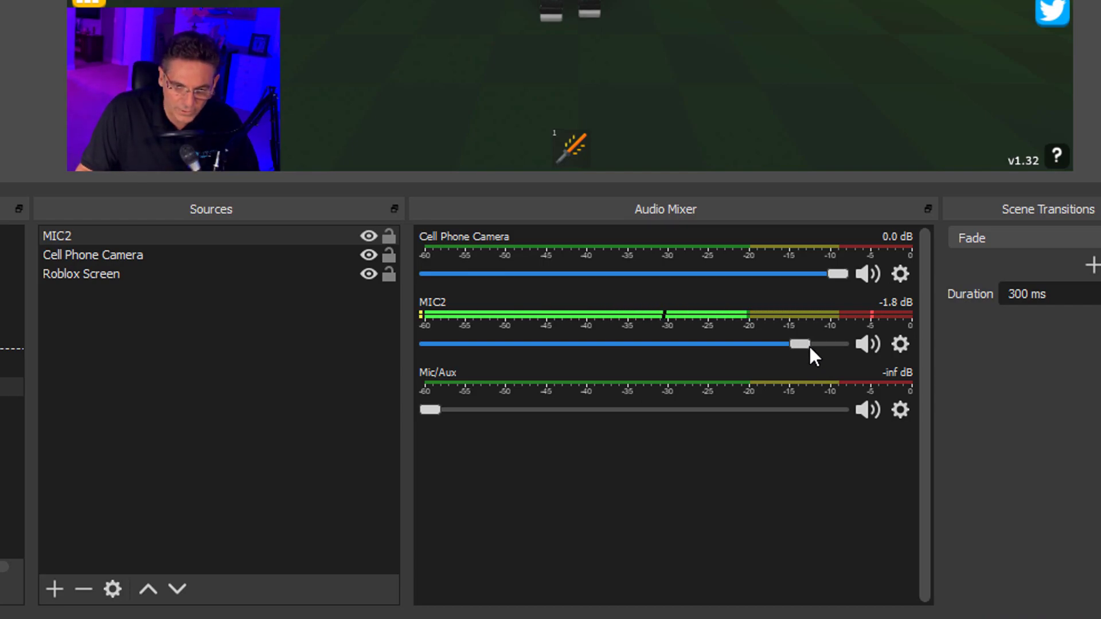
Step: In Advanced Audio Properties, set MIC2's audio monitoring to Monitor and Output
click(898, 343)
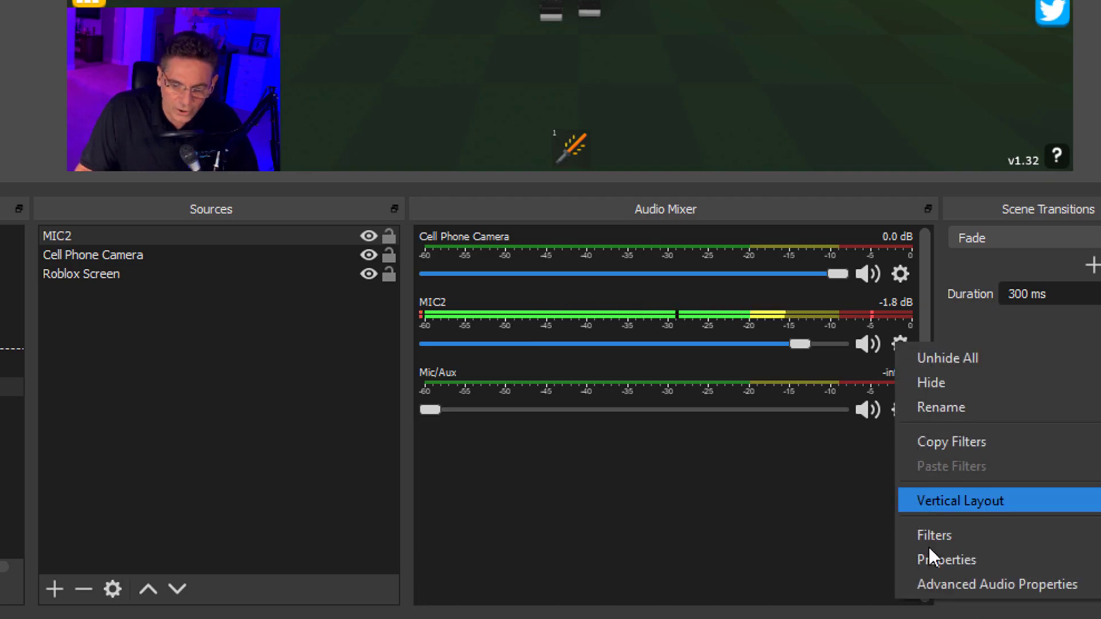
click(935, 586)
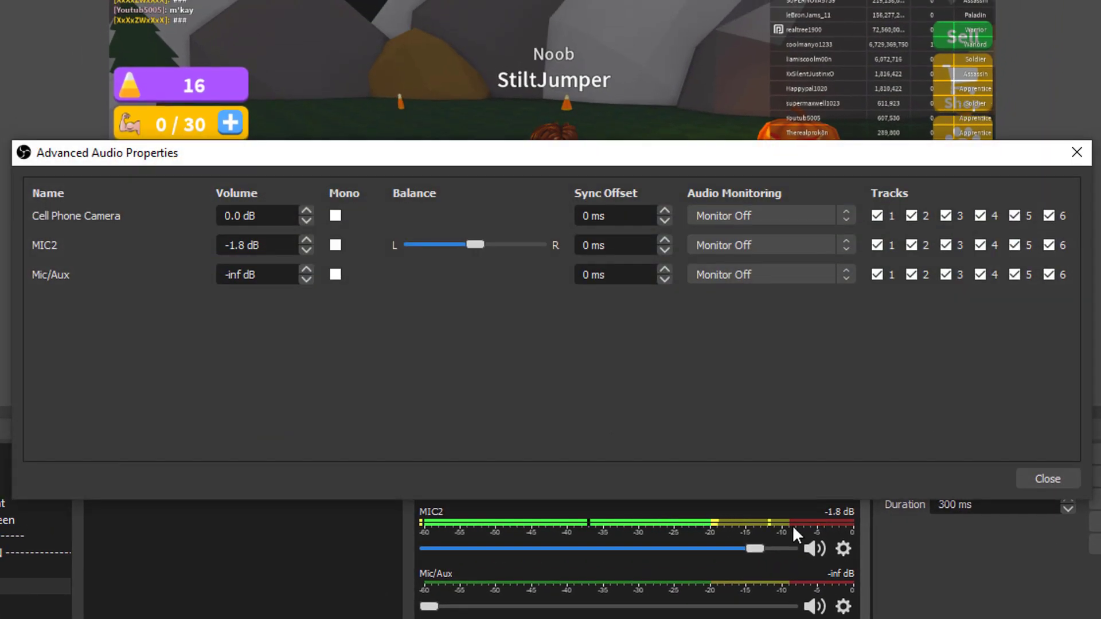
click(845, 245)
click(826, 286)
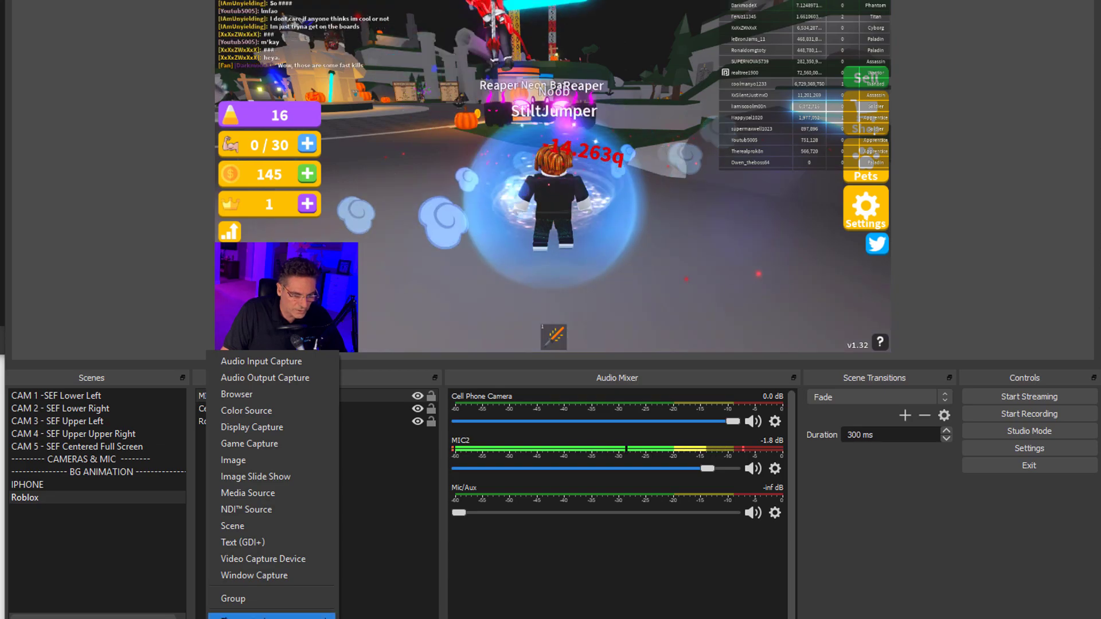
Step: Add an Audio Input Capture source named 'Computer SOund', check its device list, and accept its properties
click(265, 363)
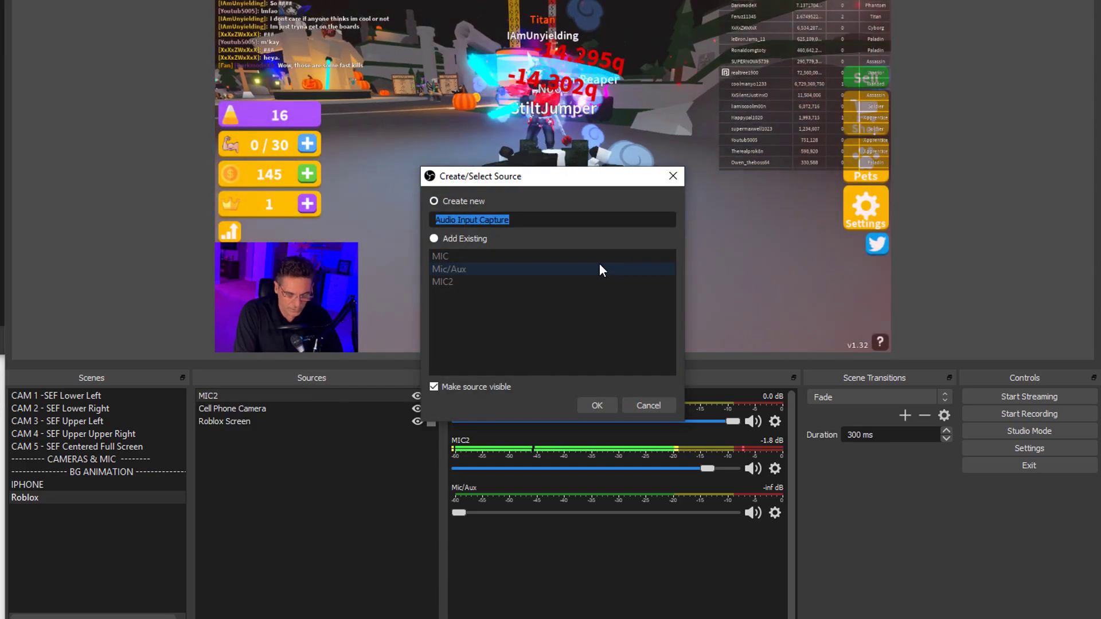
text(Compu)
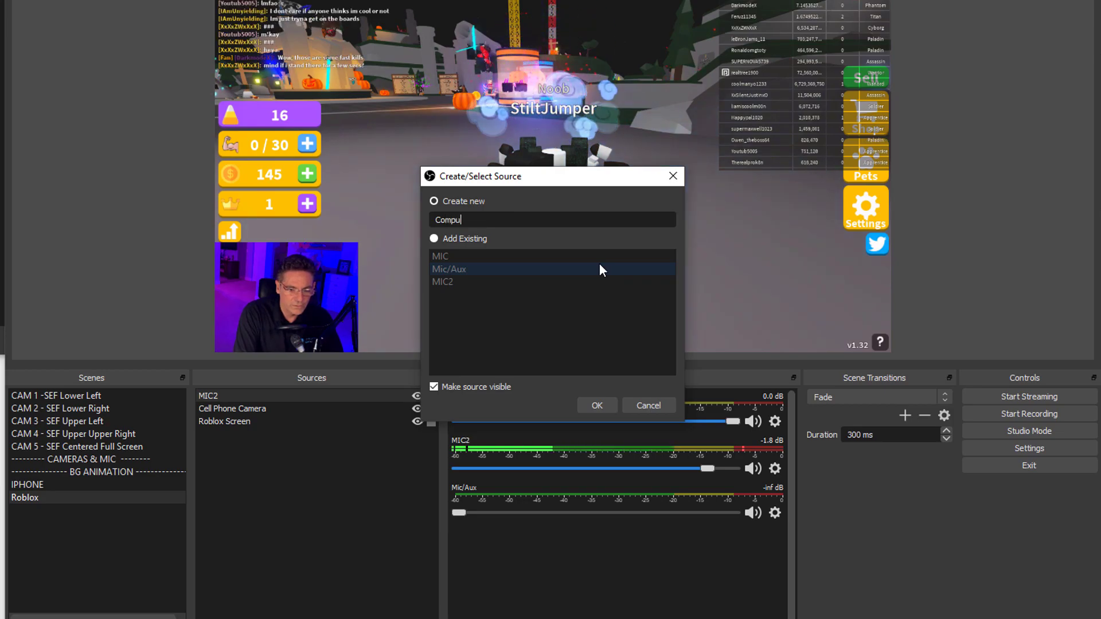
text(ter SOund)
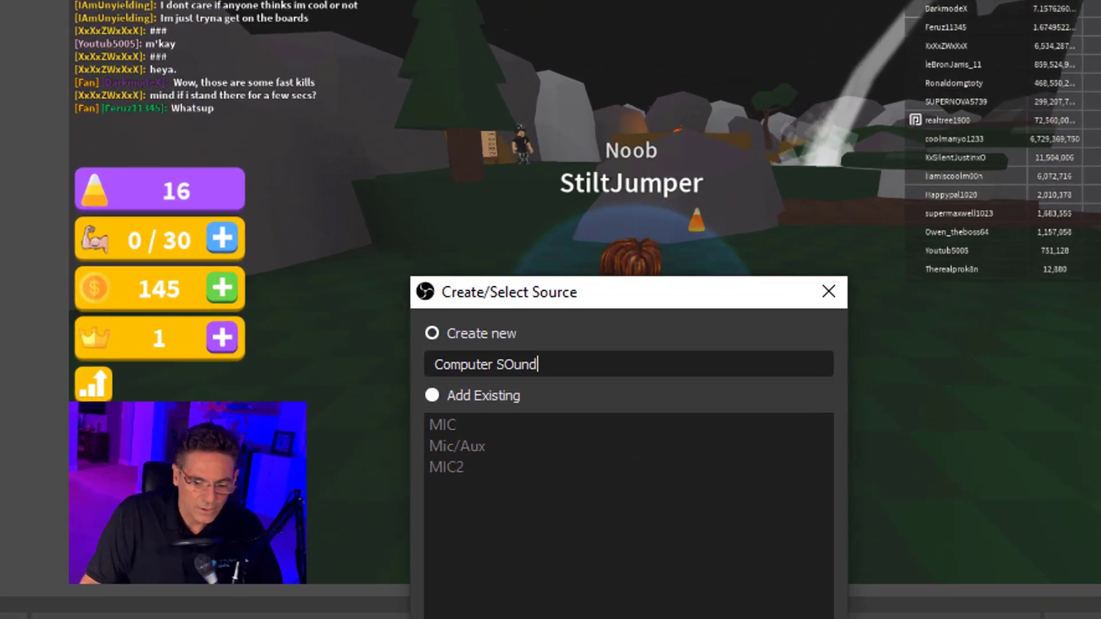
key(Return)
click(353, 149)
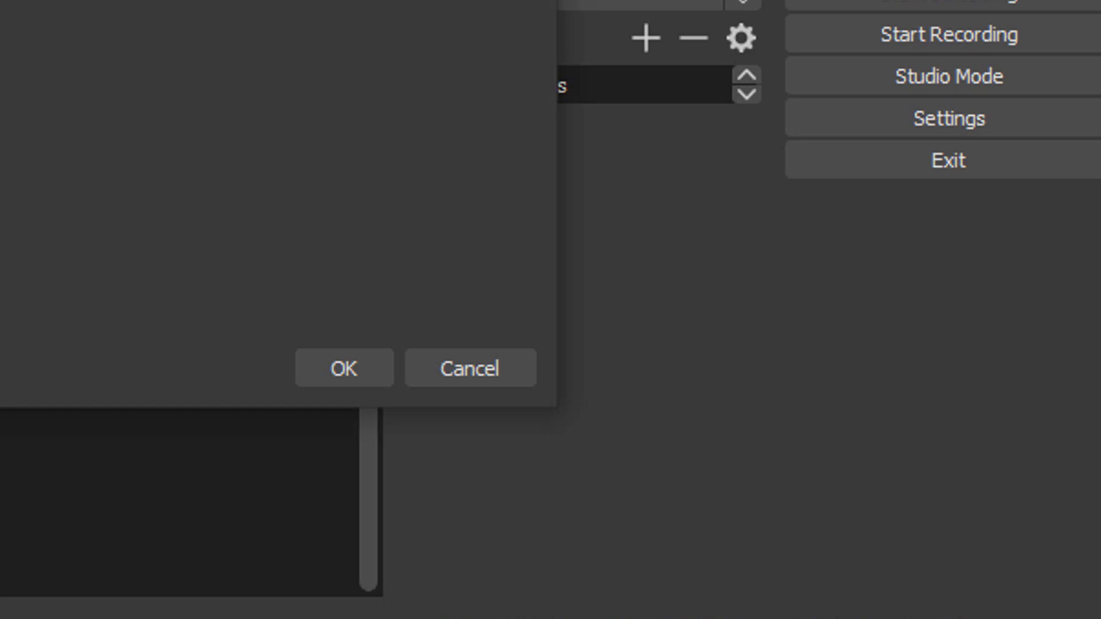
click(338, 374)
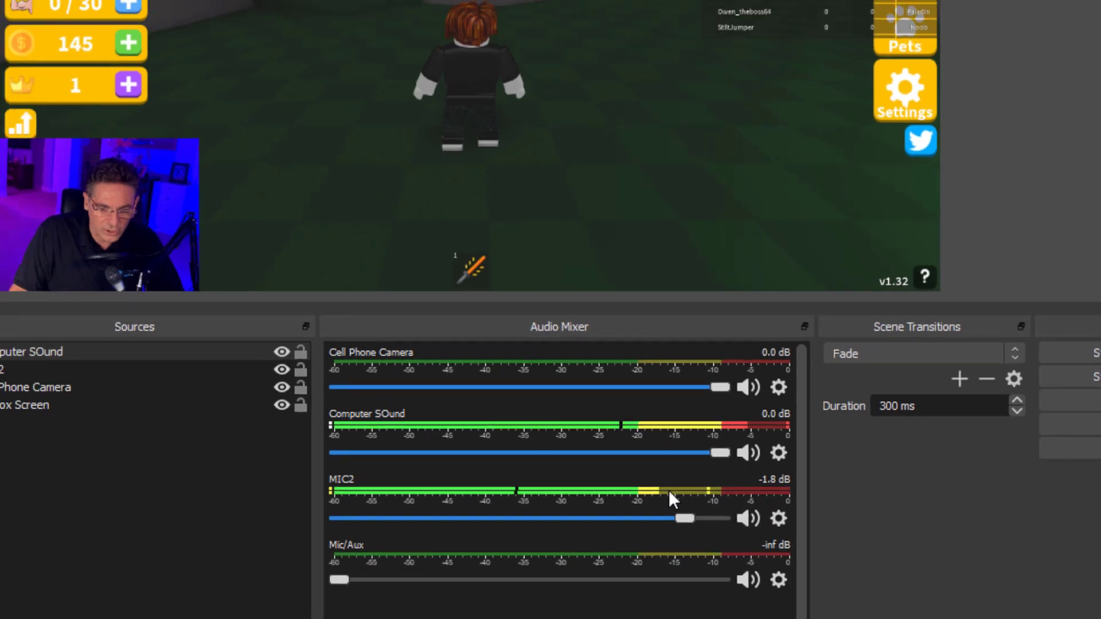
Step: Lower Computer SOund to -5.6 dB and set its monitoring to Monitor and Output
click(224, 167)
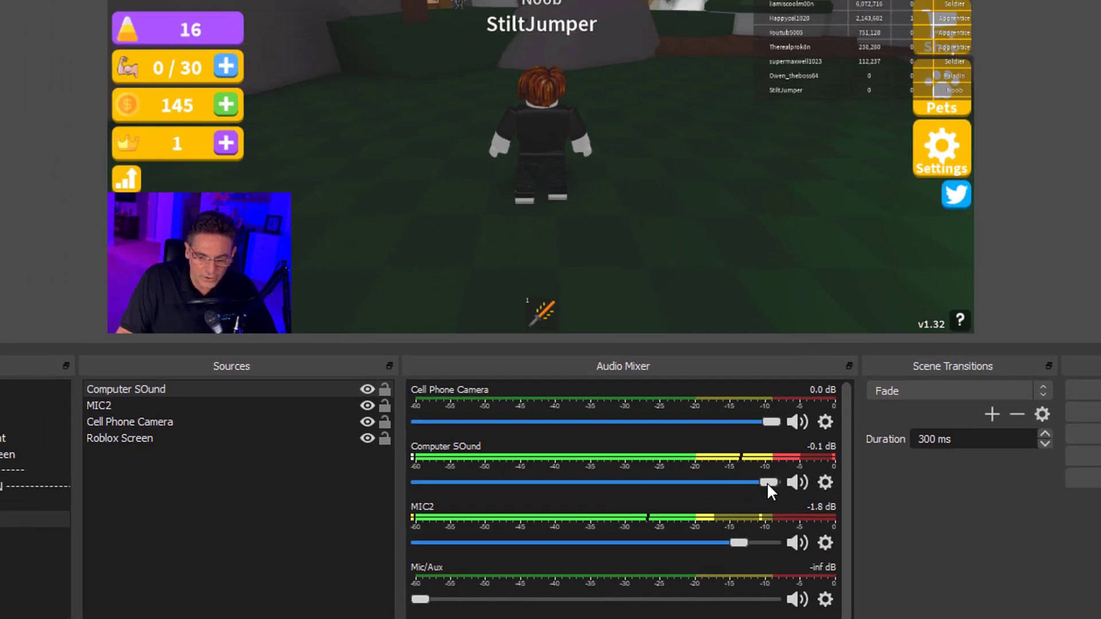
drag(766, 483, 689, 485)
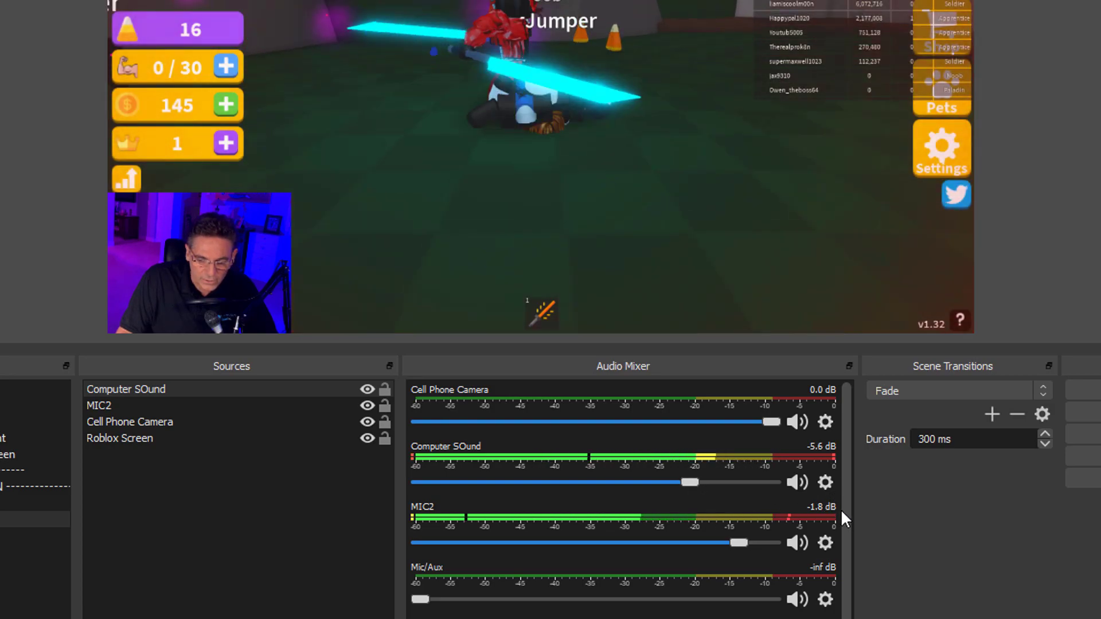
click(824, 482)
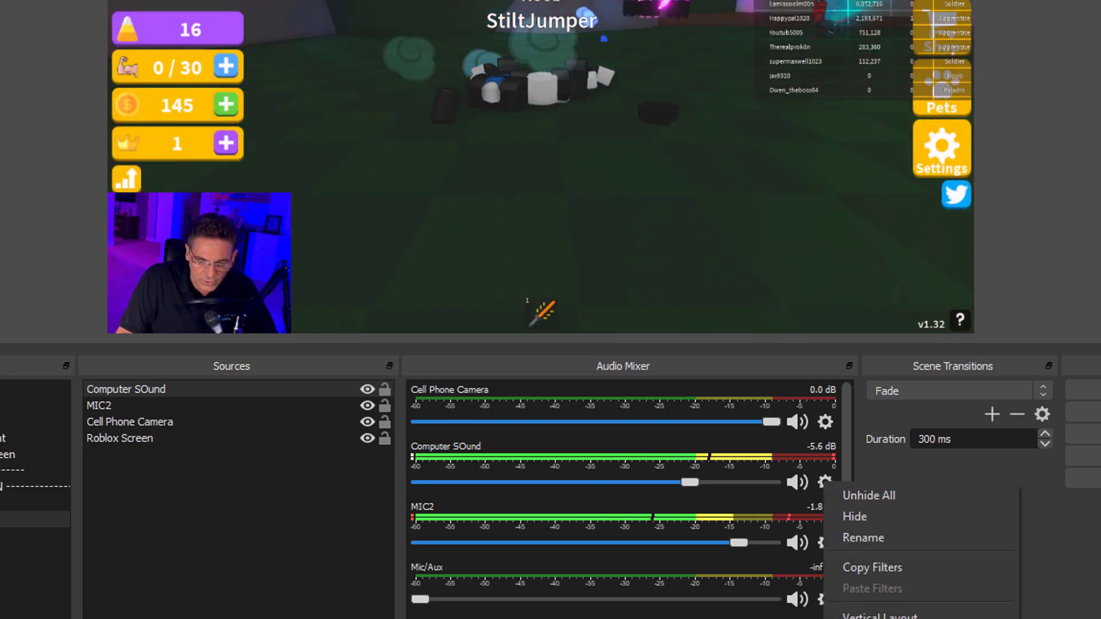
click(881, 617)
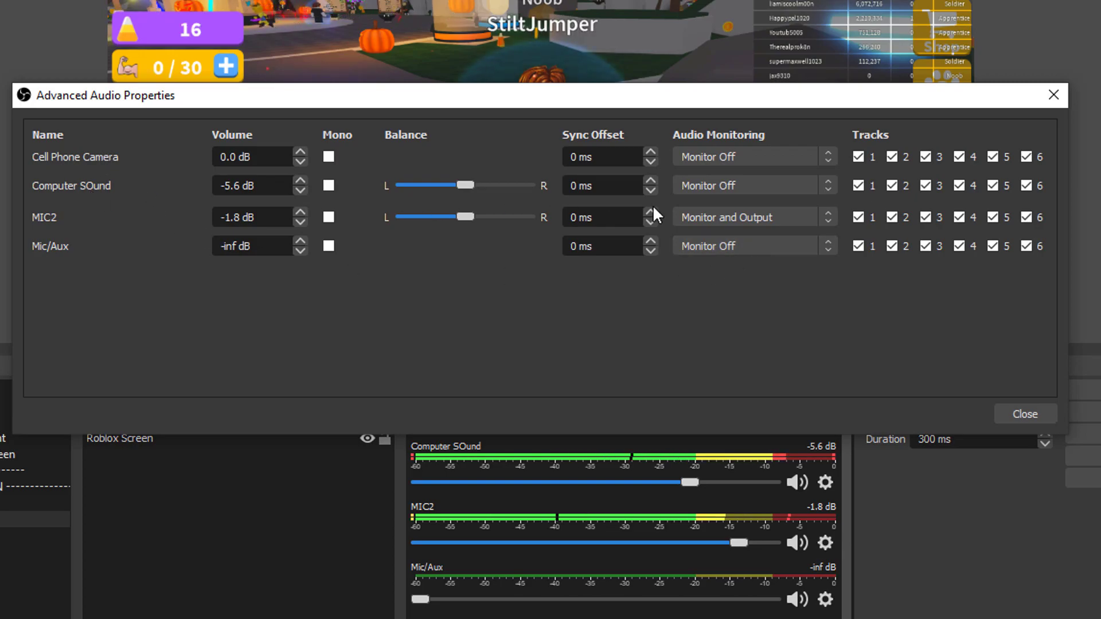
click(827, 182)
click(806, 221)
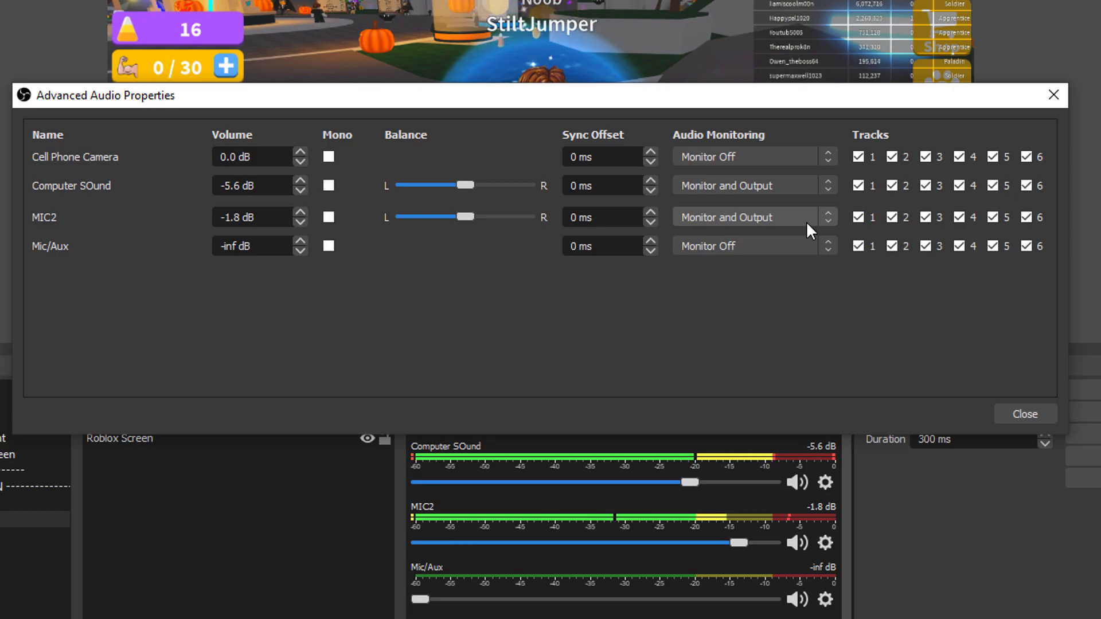
click(1024, 415)
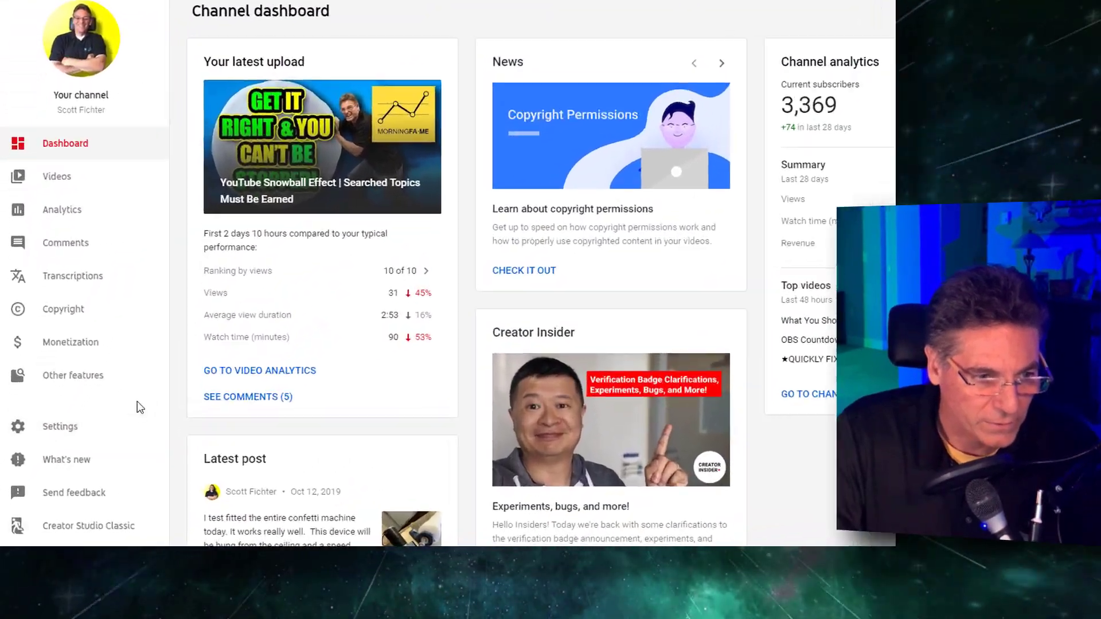
Step: Start a Live stream now page and review its Basic Info: category Education, privacy Public
mouse_move(140, 406)
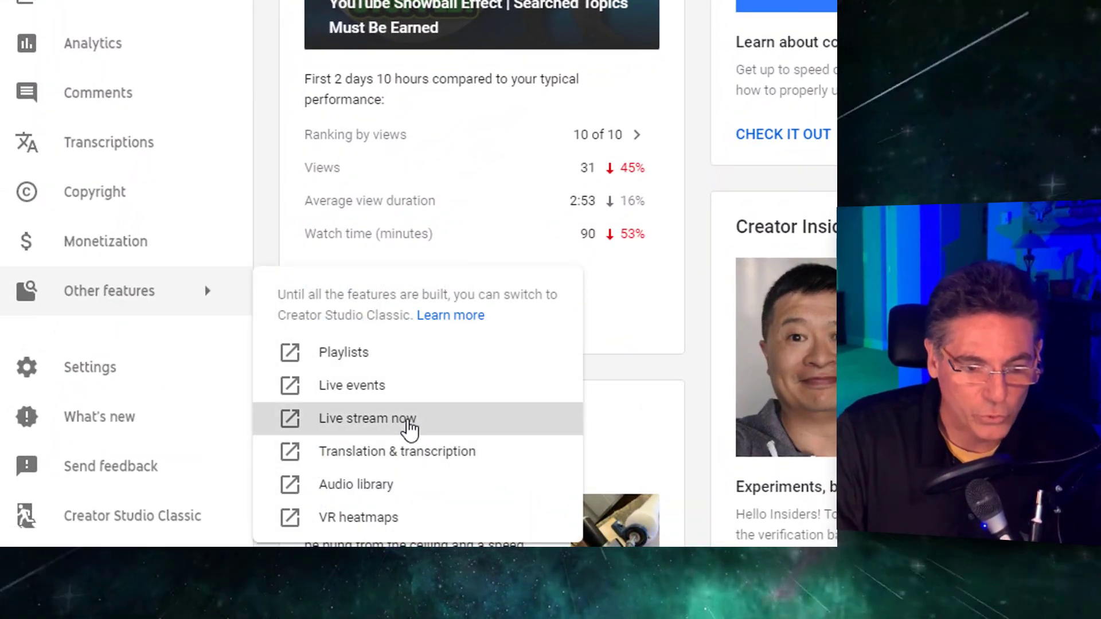
click(406, 424)
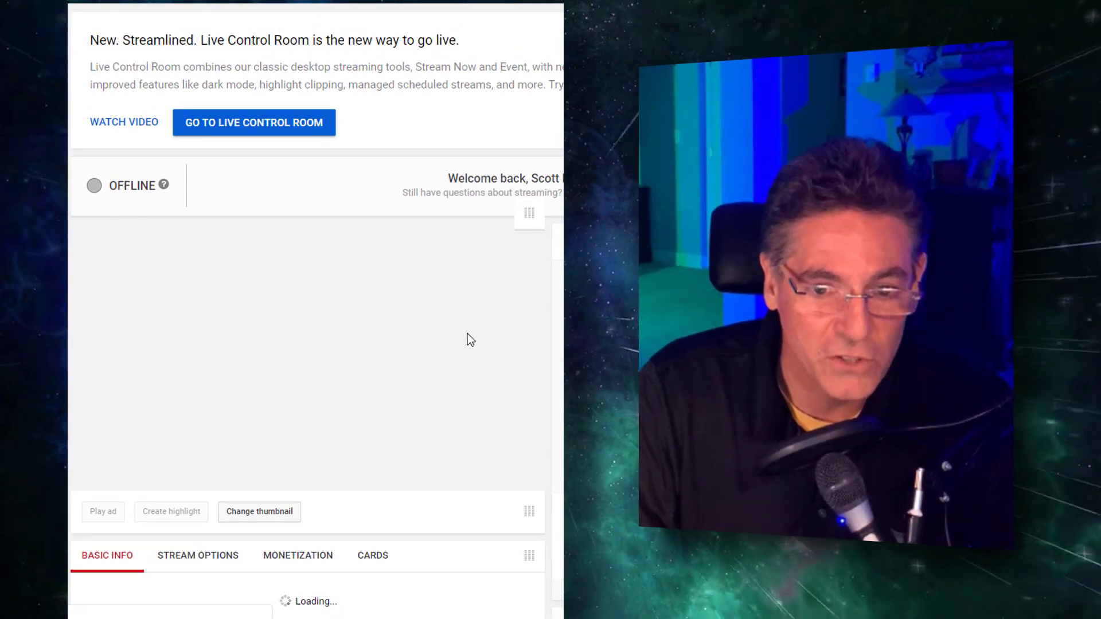
scroll(415, 342, down, 3)
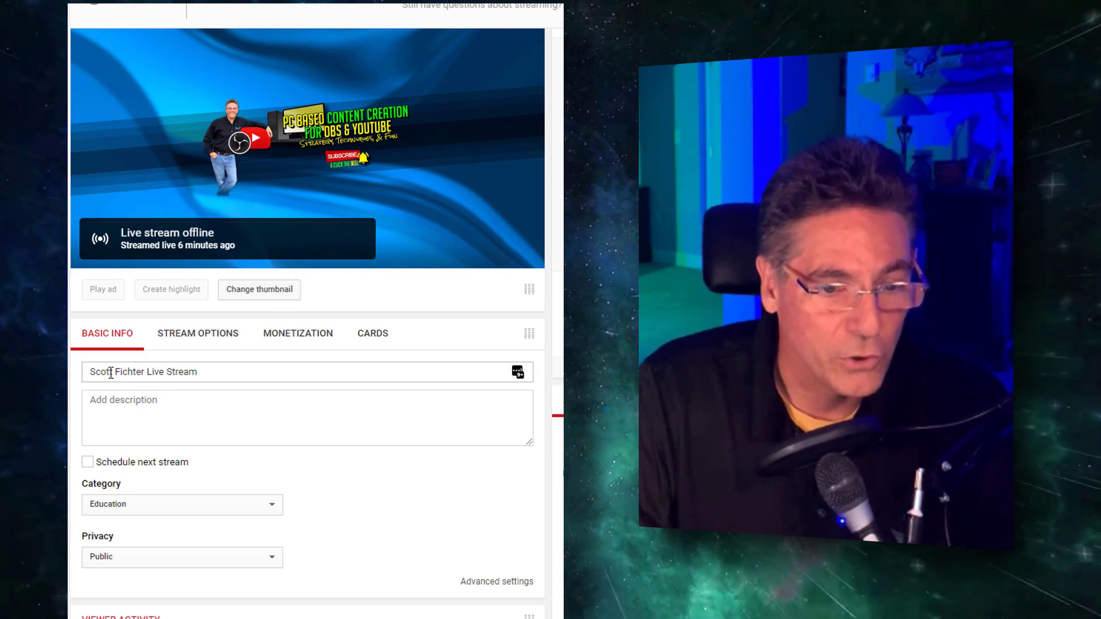
click(141, 416)
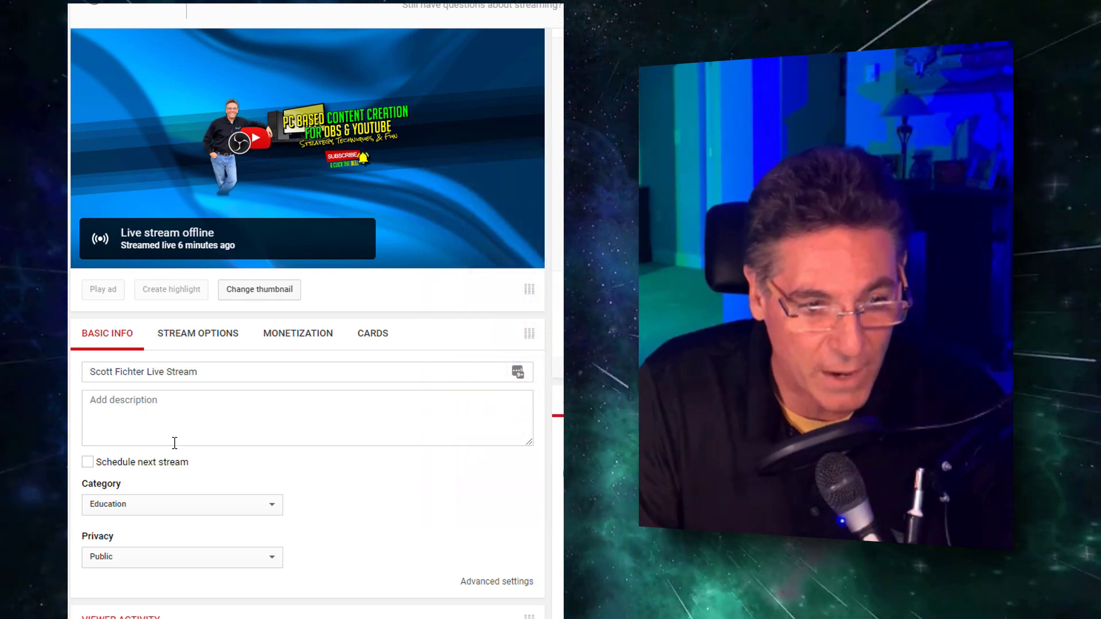
scroll(175, 443, down, 1)
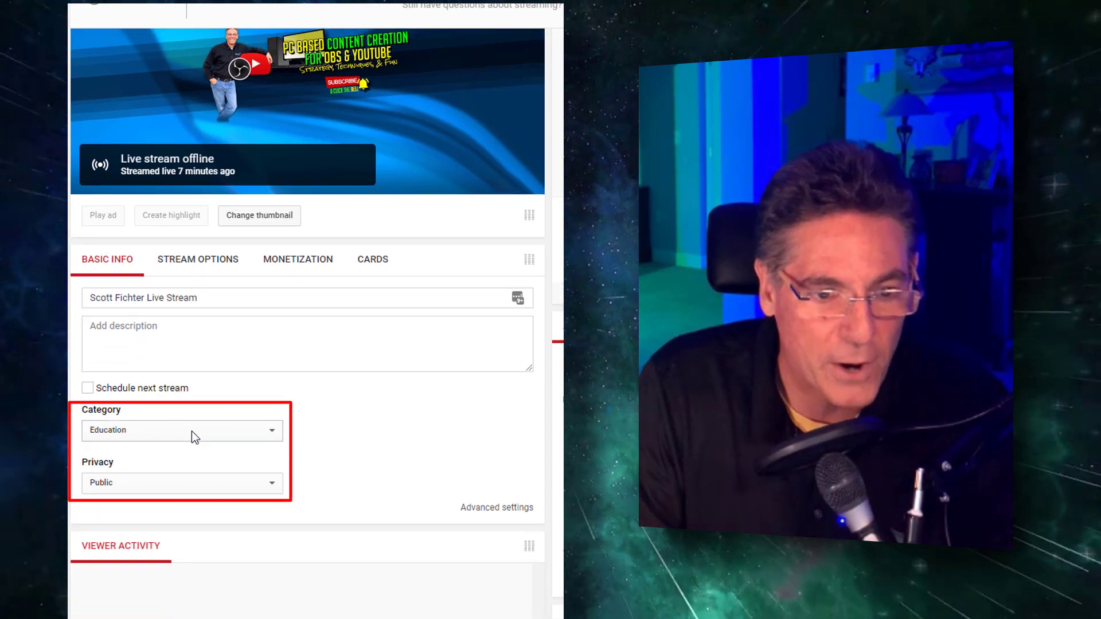
Step: Show STREAM OPTIONS with server rtmp://a.rtmp.youtube.com/live2 and copy the stream key
click(189, 265)
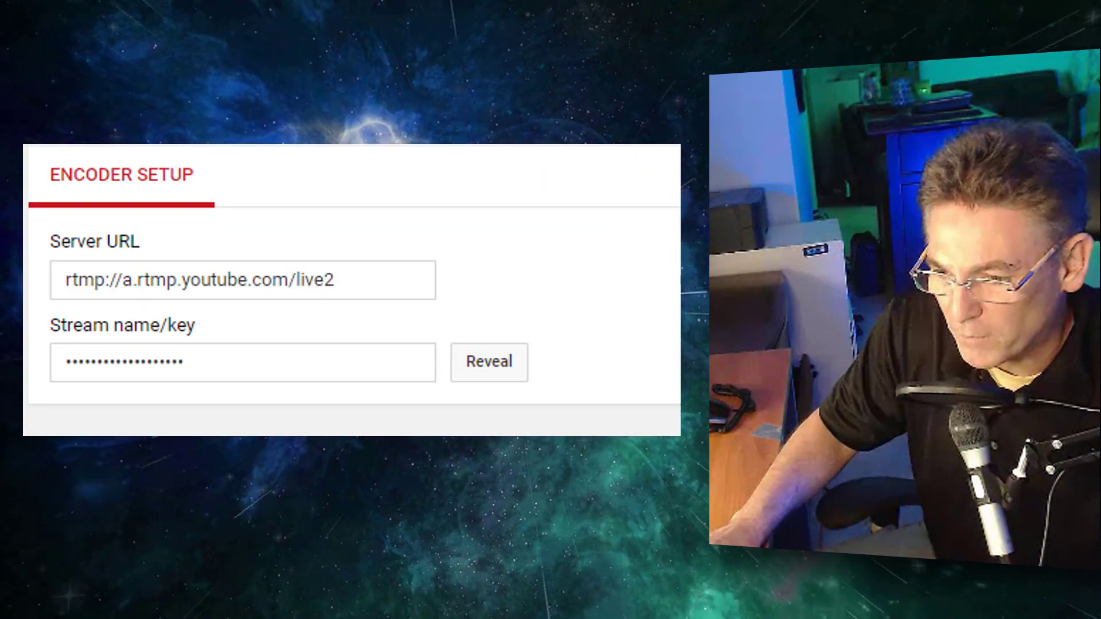
click(232, 361)
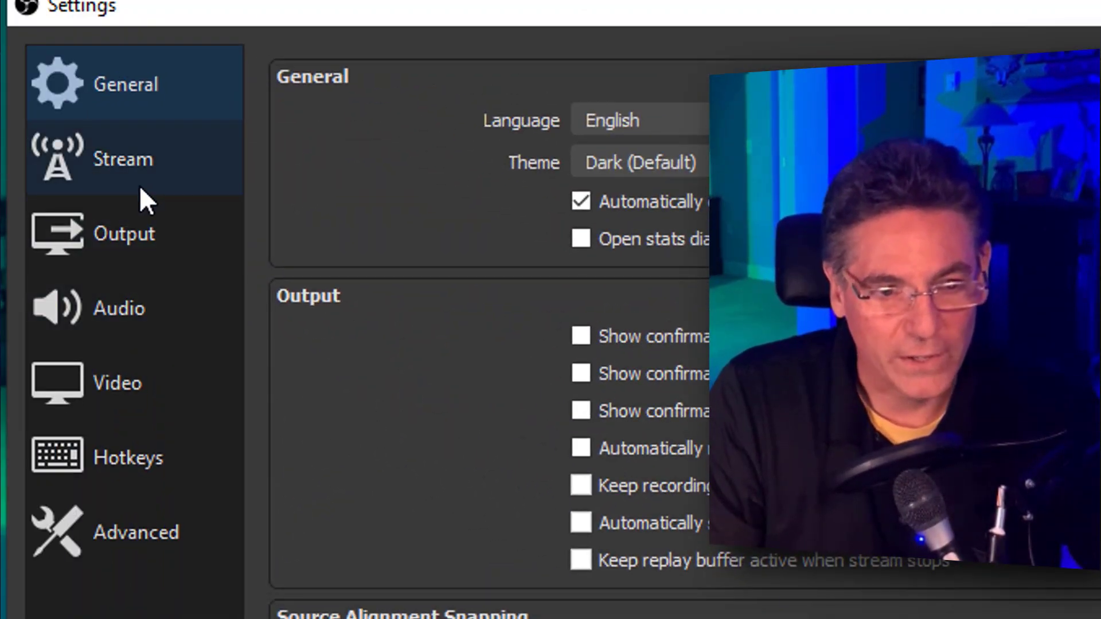
Step: In Stream settings keep the YouTube / YouTube Gaming service and paste the copied stream key
click(138, 180)
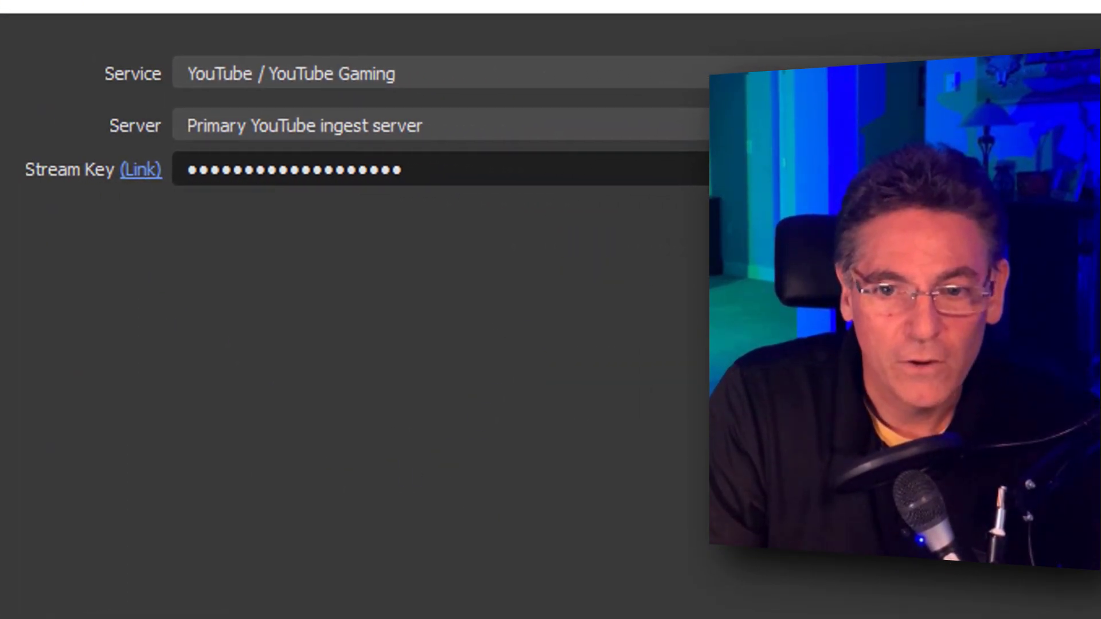
click(378, 74)
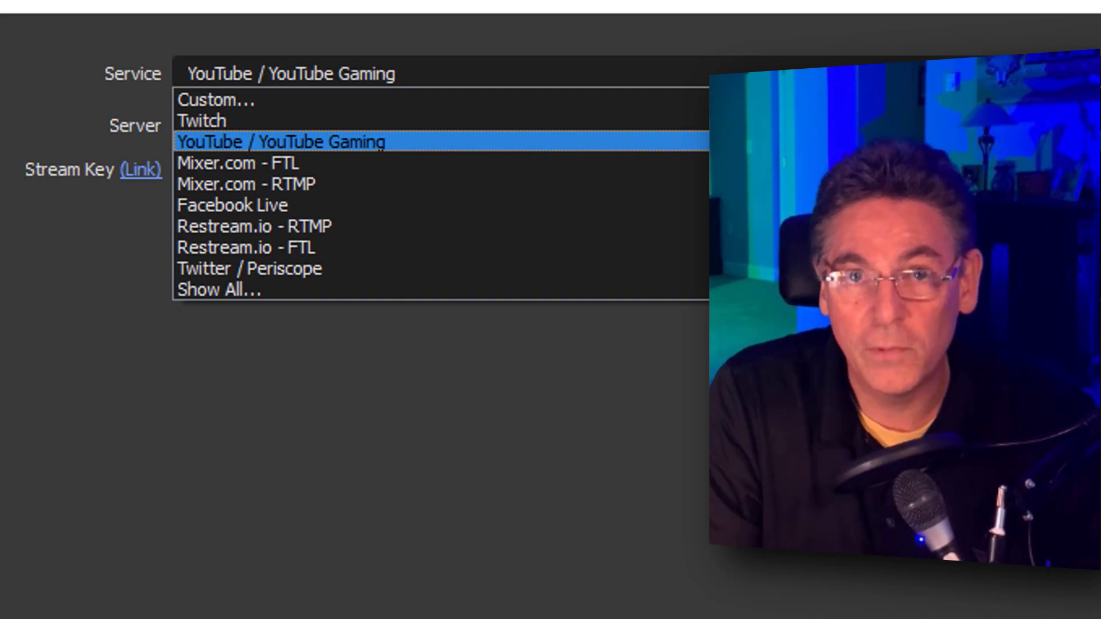
key(Return)
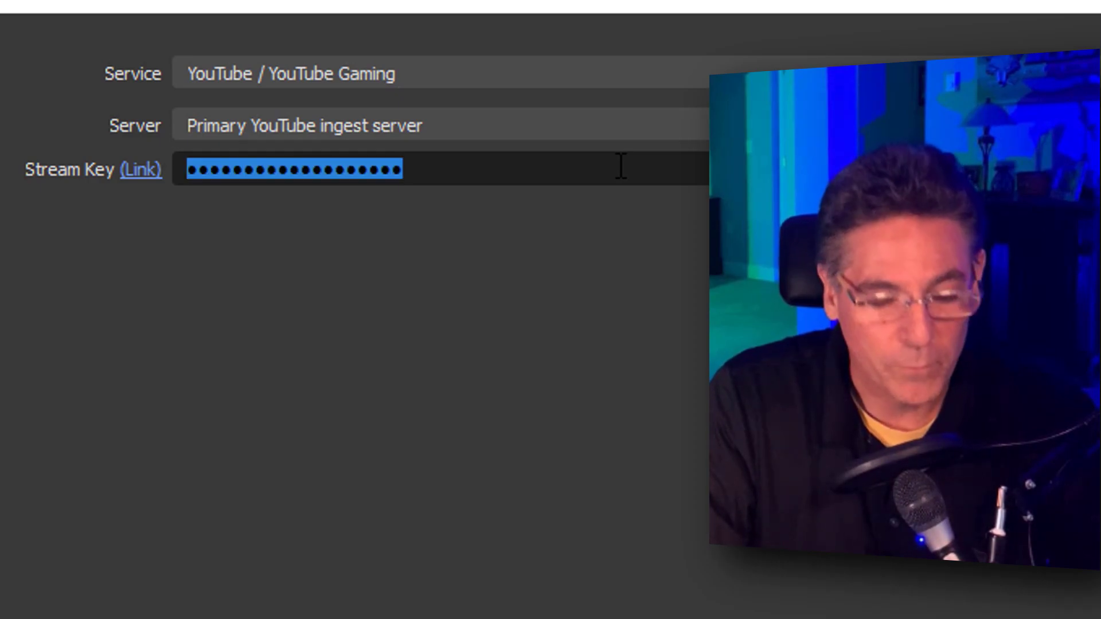
key(ctrl+v)
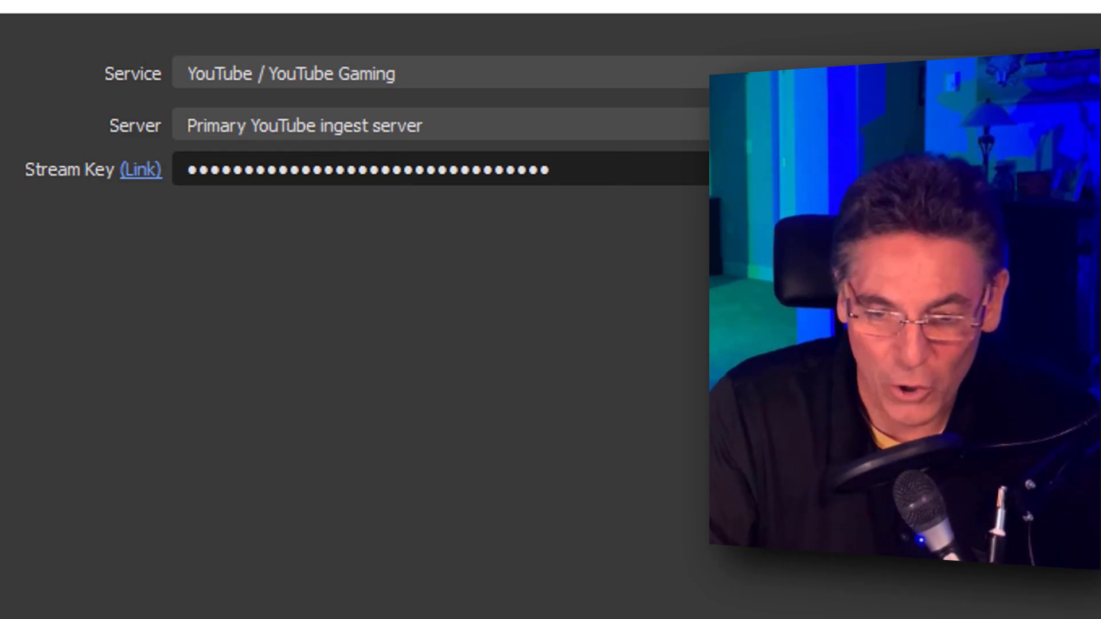